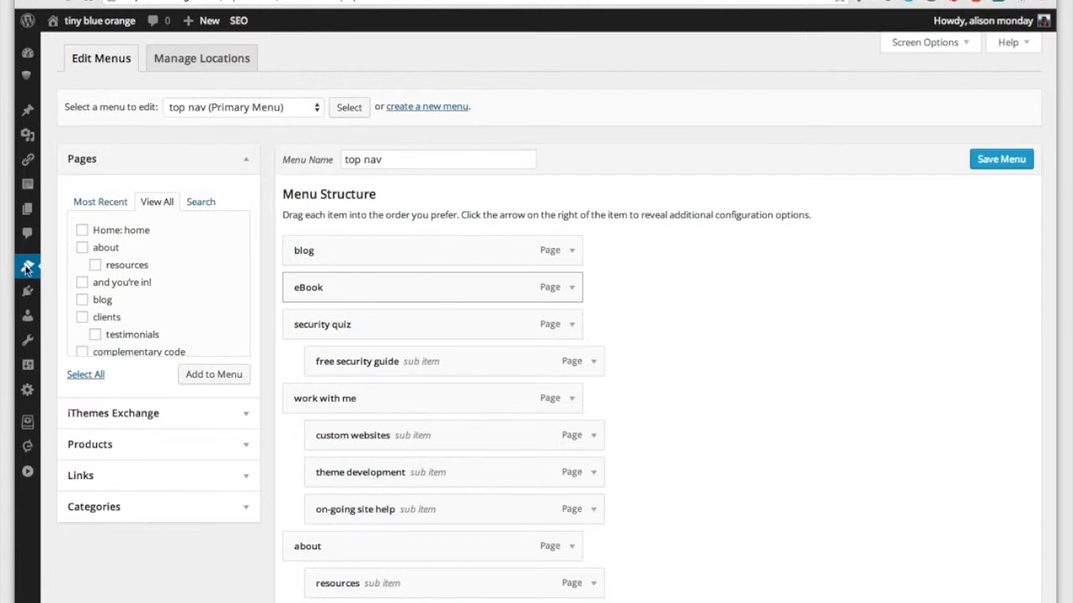
Step: Create a new navigation menu named "new menu"
mouse_move(31, 272)
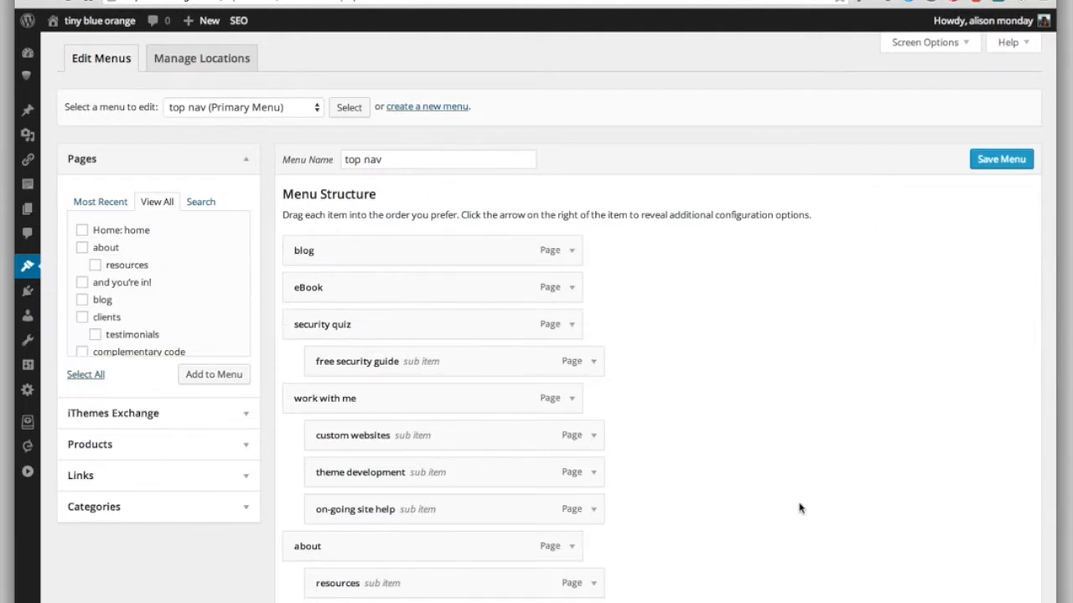
scroll(644, 186, down, 3)
scroll(645, 187, up, 3)
click(442, 113)
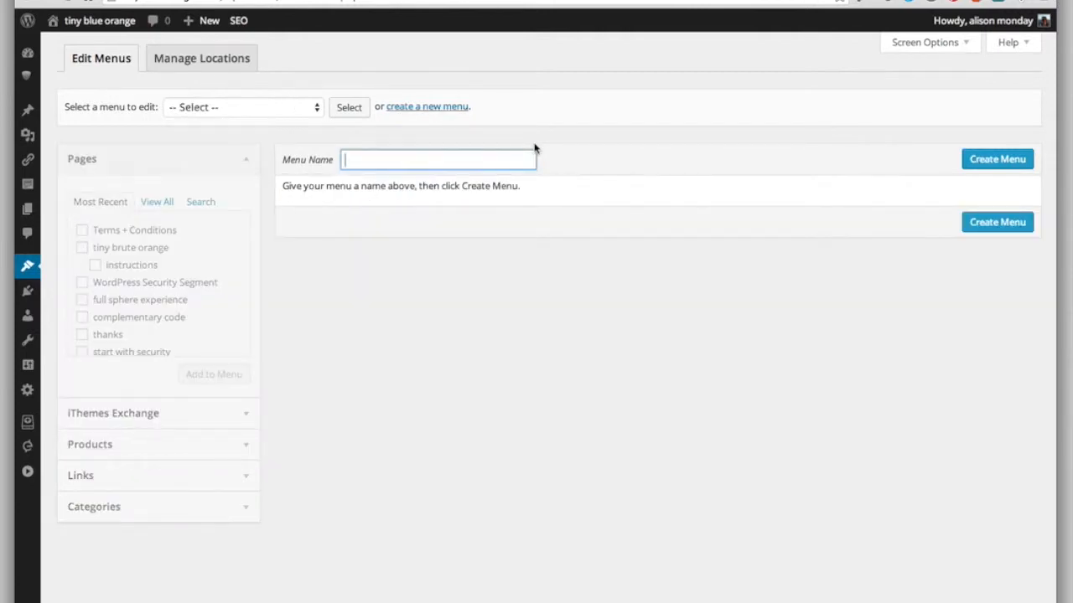
text(new menu)
click(1024, 165)
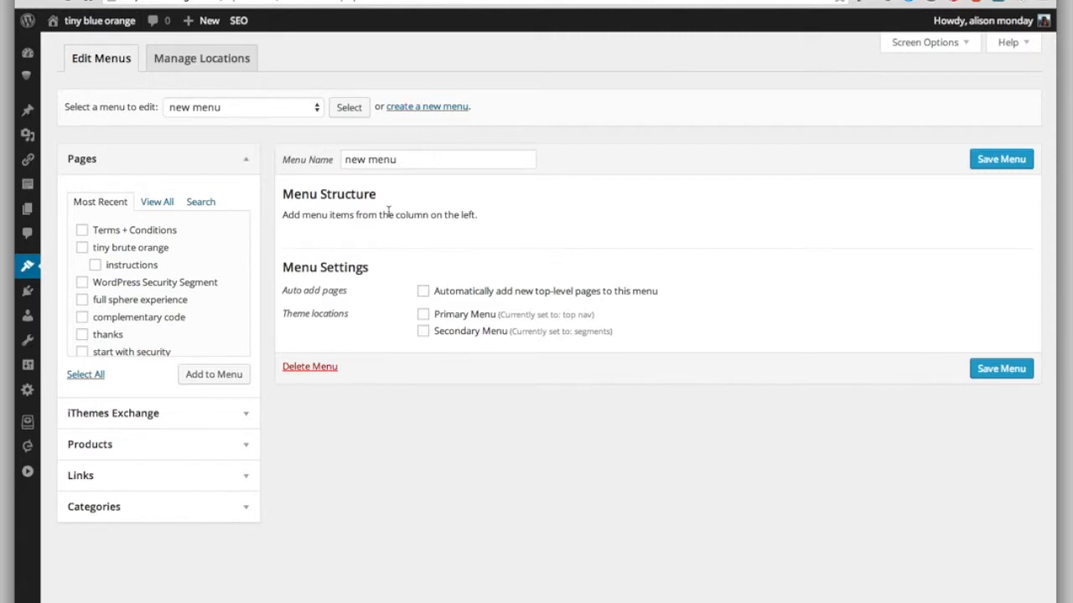
Step: Examine the new menu's settings for automatically adding pages and for theme locations
drag(282, 268, 368, 267)
click(365, 290)
click(423, 293)
click(423, 292)
drag(278, 315, 352, 316)
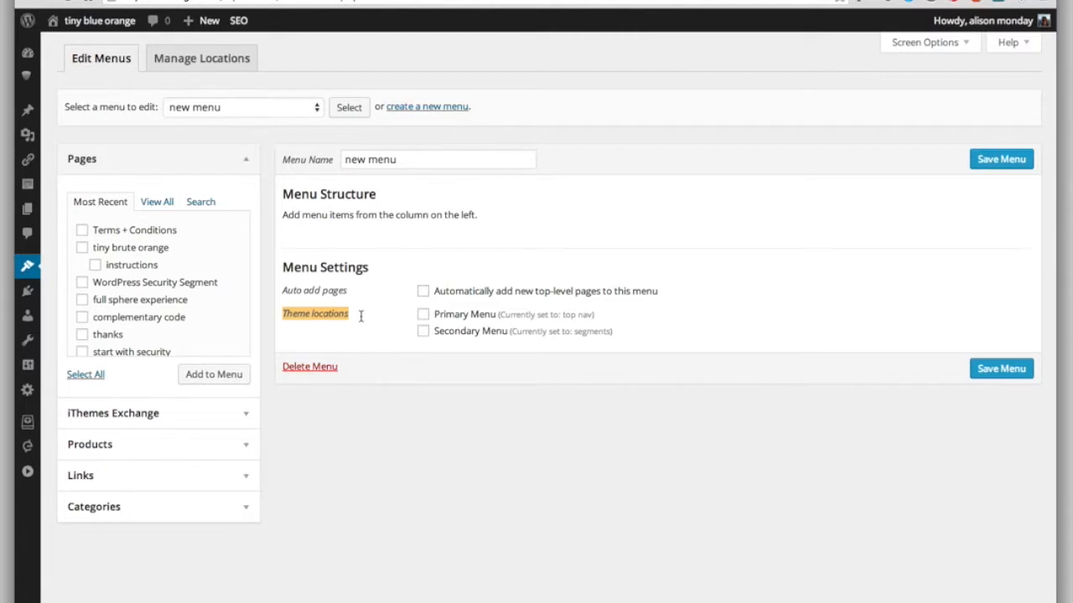
click(361, 316)
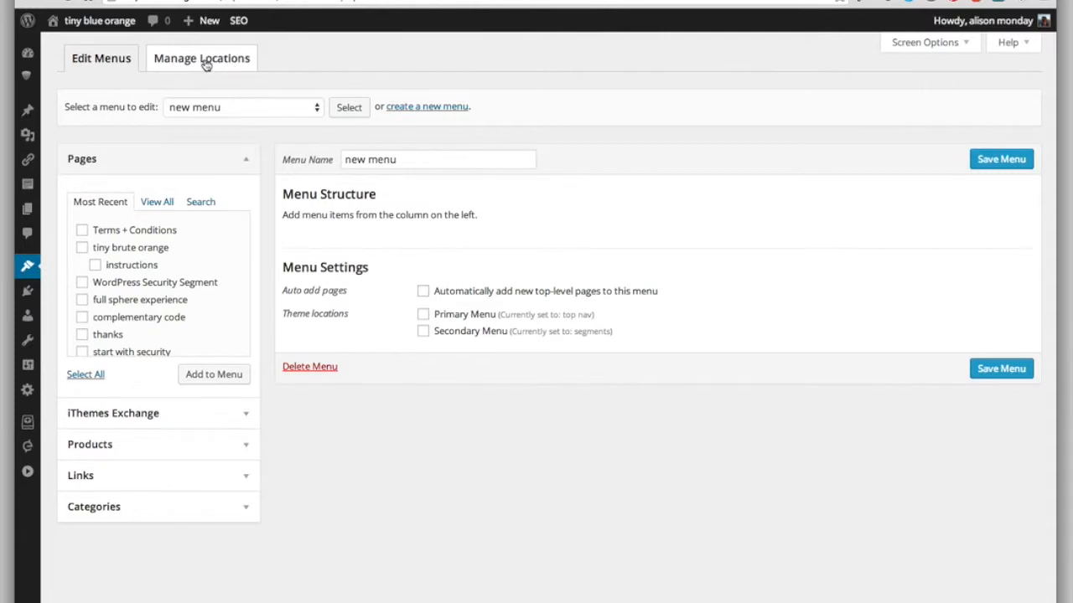
click(425, 331)
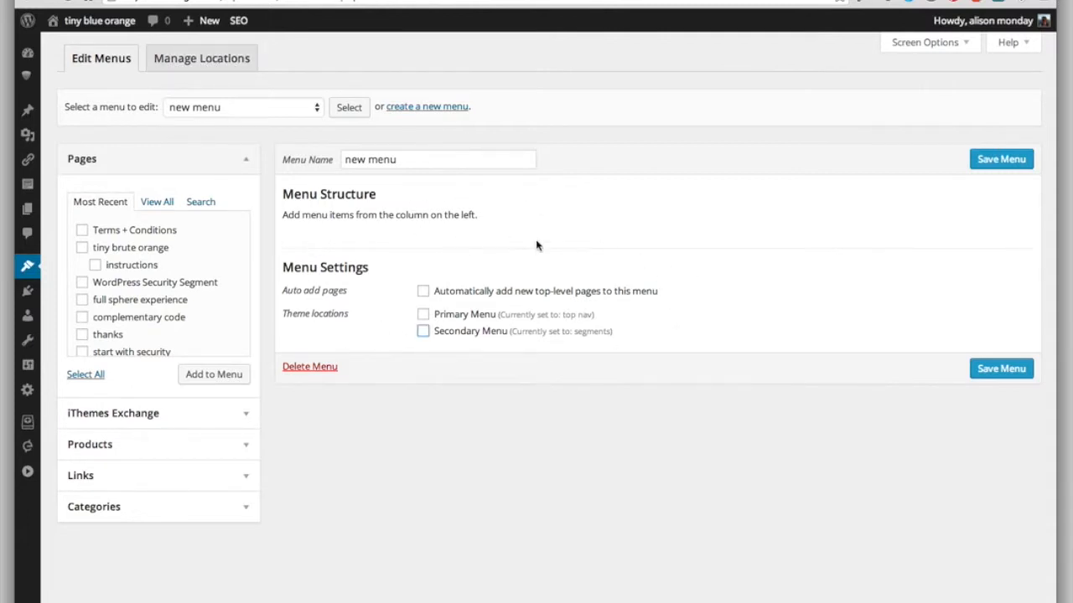
Step: Add the WordPress category to the new menu
click(235, 167)
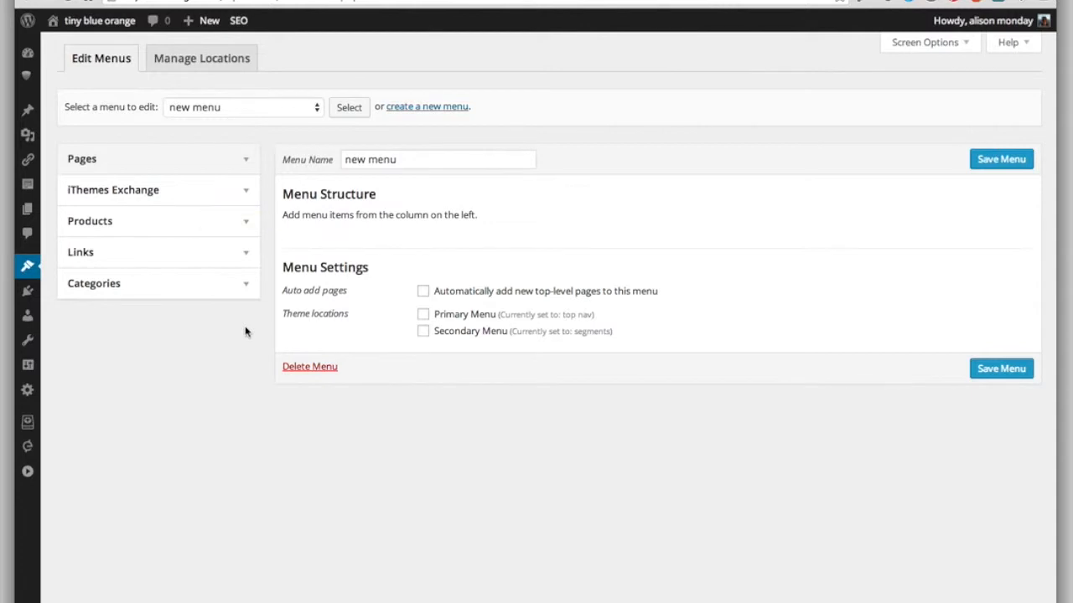
click(246, 286)
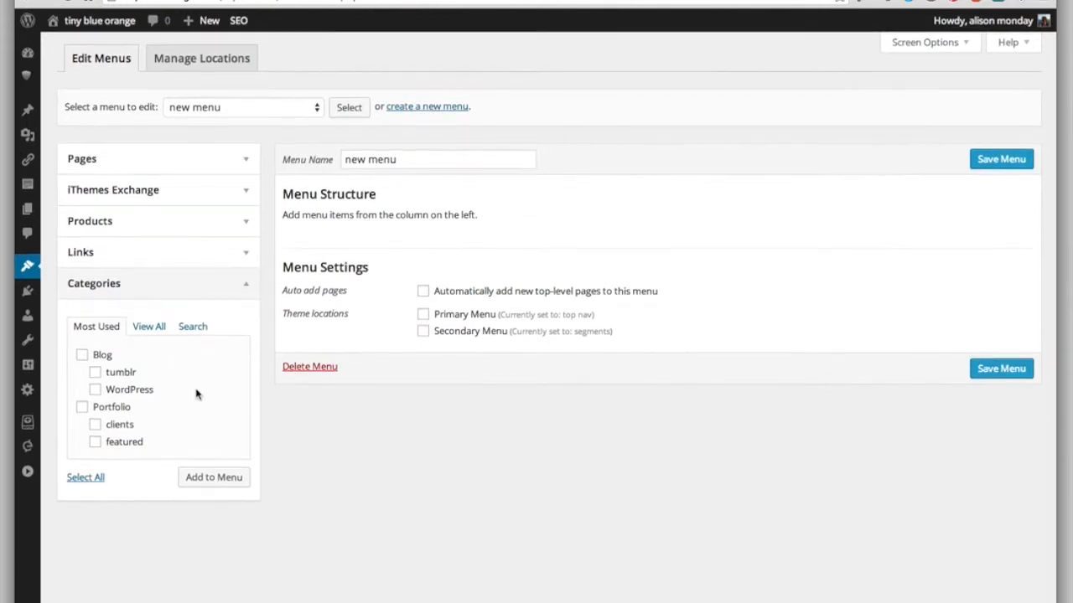
click(95, 390)
click(221, 479)
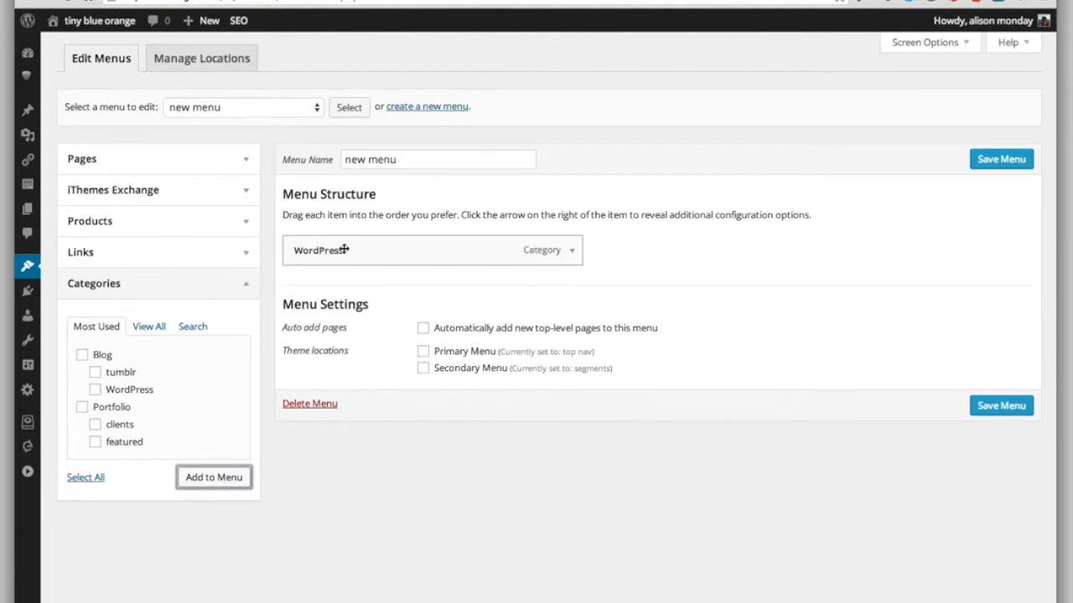
click(243, 264)
click(214, 300)
text(google.com)
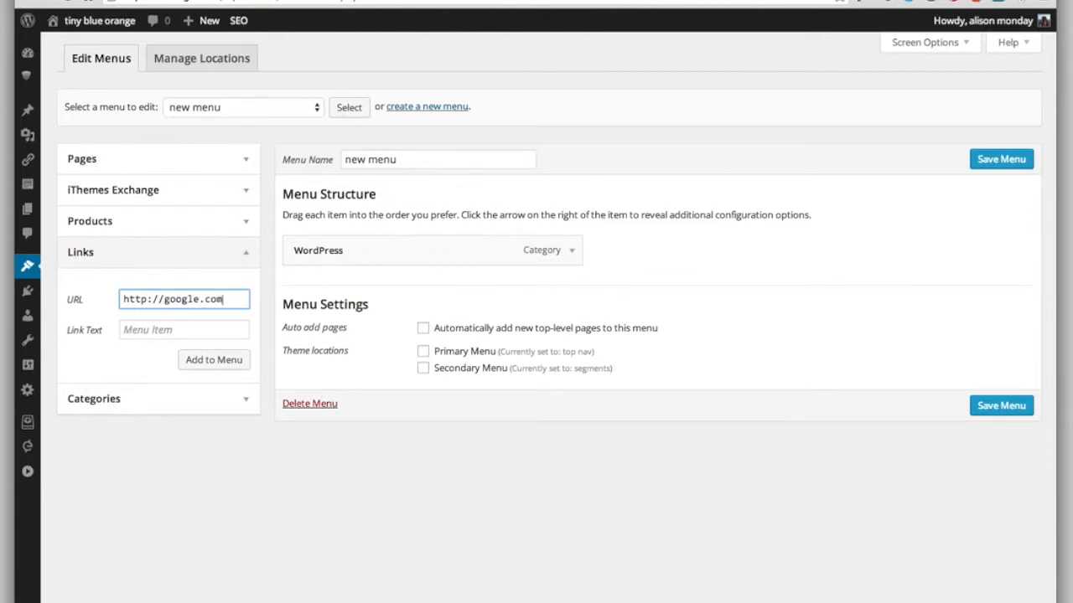
click(214, 331)
text(Google)
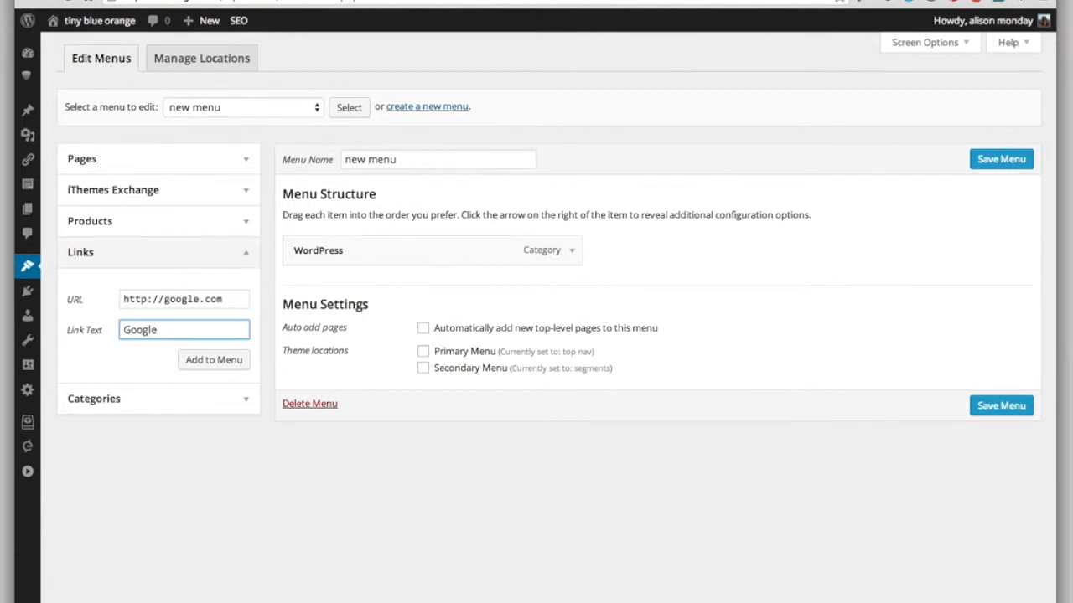
click(215, 361)
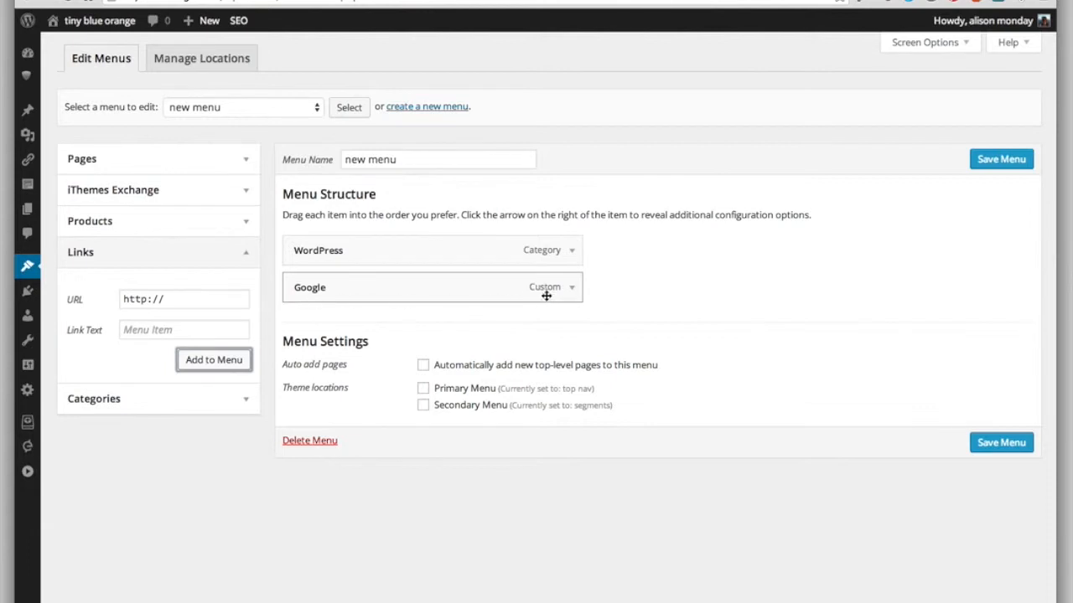
click(239, 255)
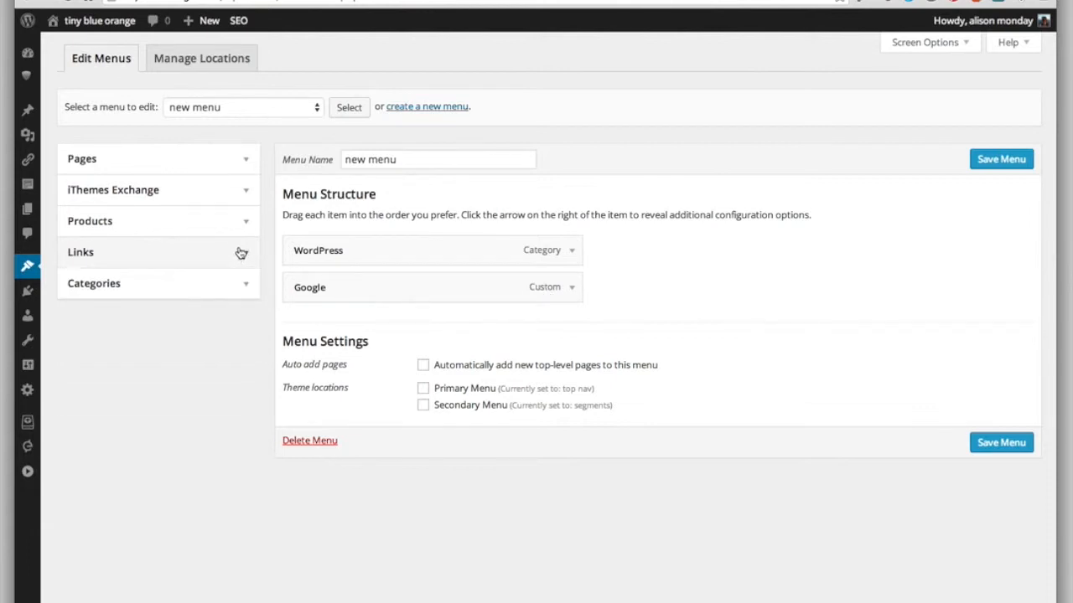
Step: Look through the categories and the full list of pages that can be added to the menu
click(249, 161)
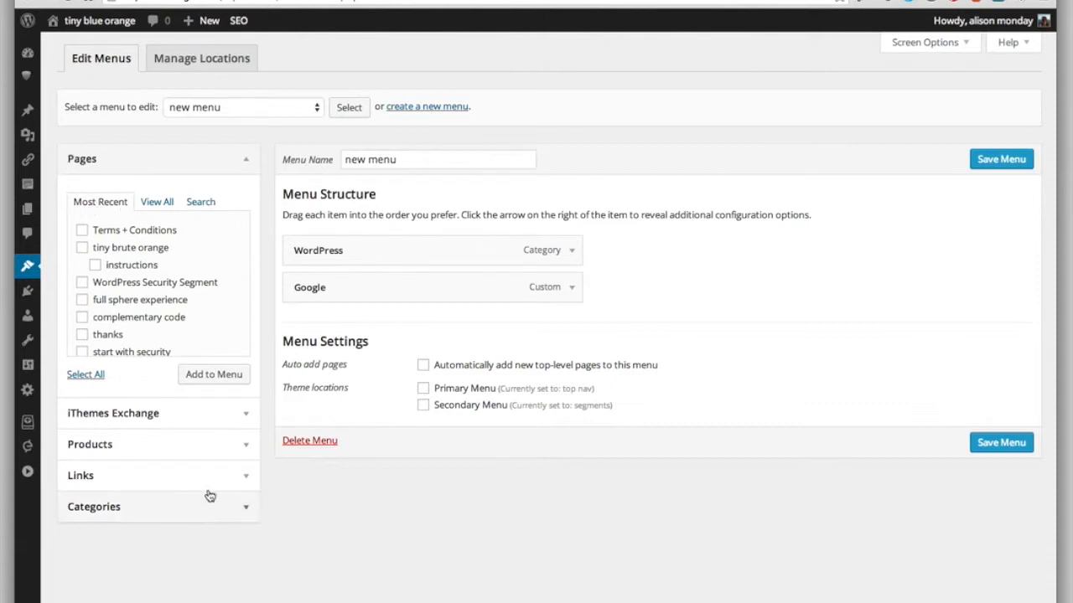
click(239, 517)
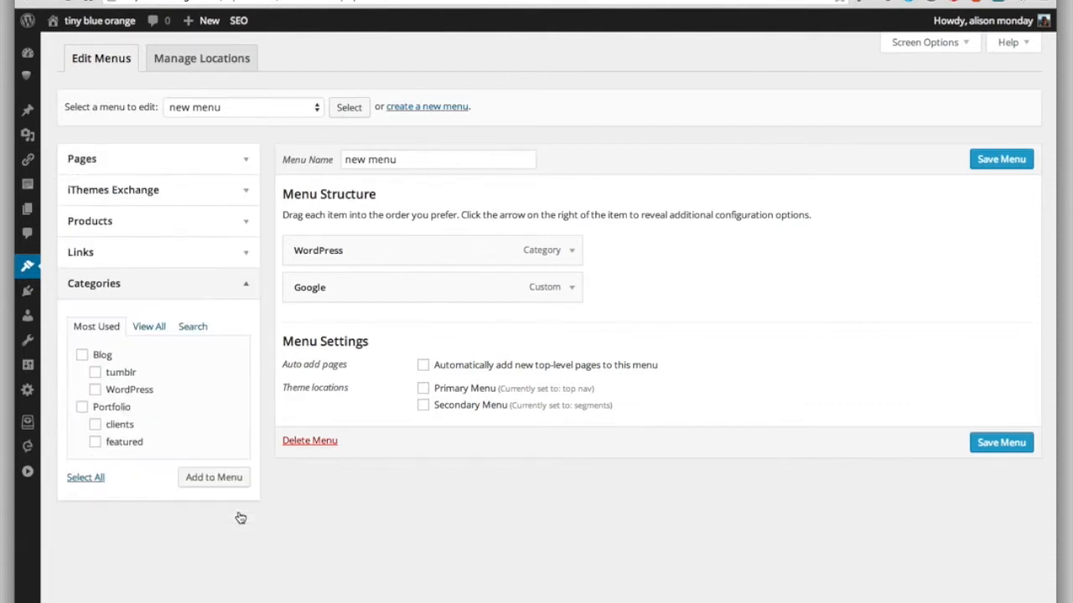
click(237, 165)
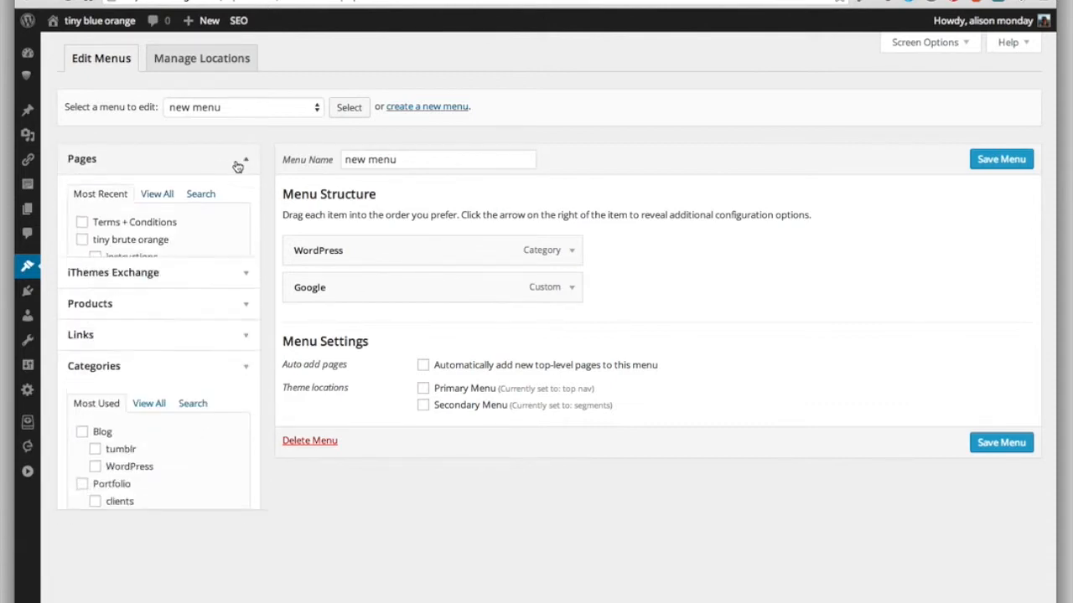
click(165, 203)
click(199, 203)
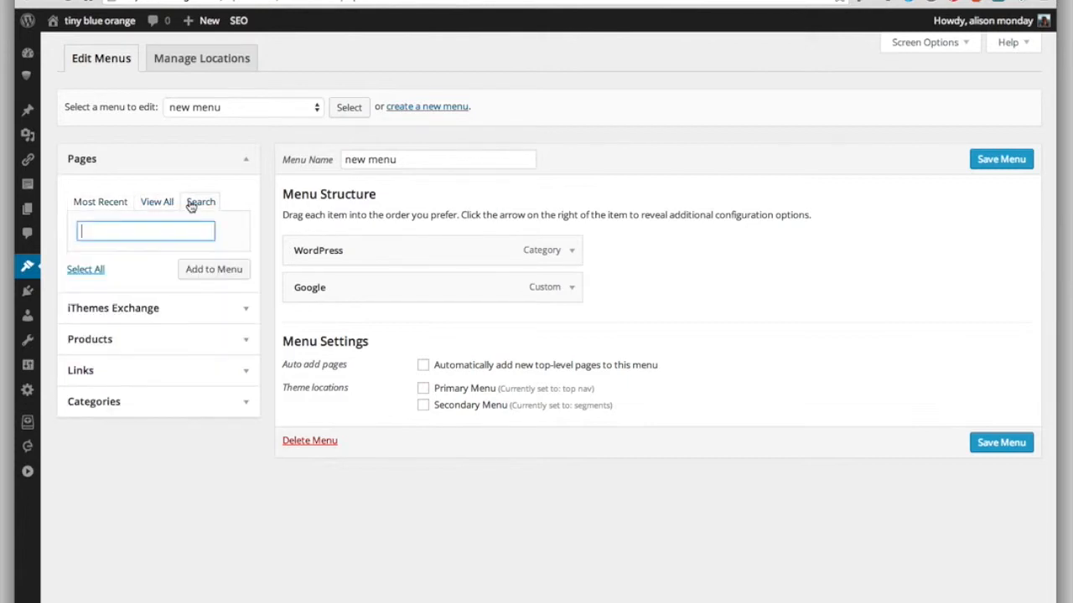
click(143, 207)
scroll(178, 335, down, 3)
scroll(178, 339, down, 3)
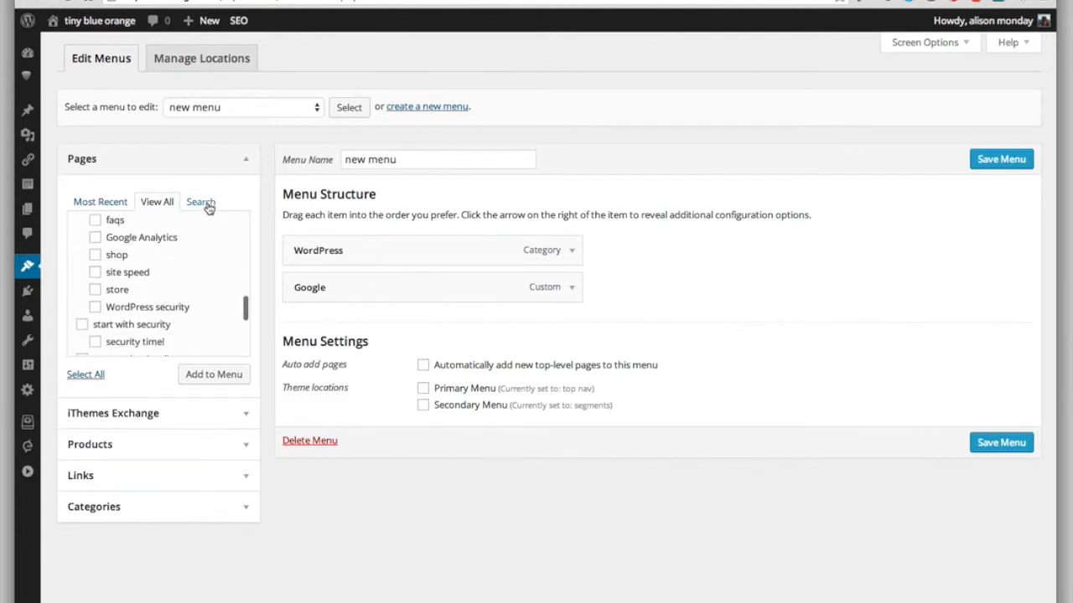
Step: Search the pages for "con" and add the contact page to the menu
click(204, 205)
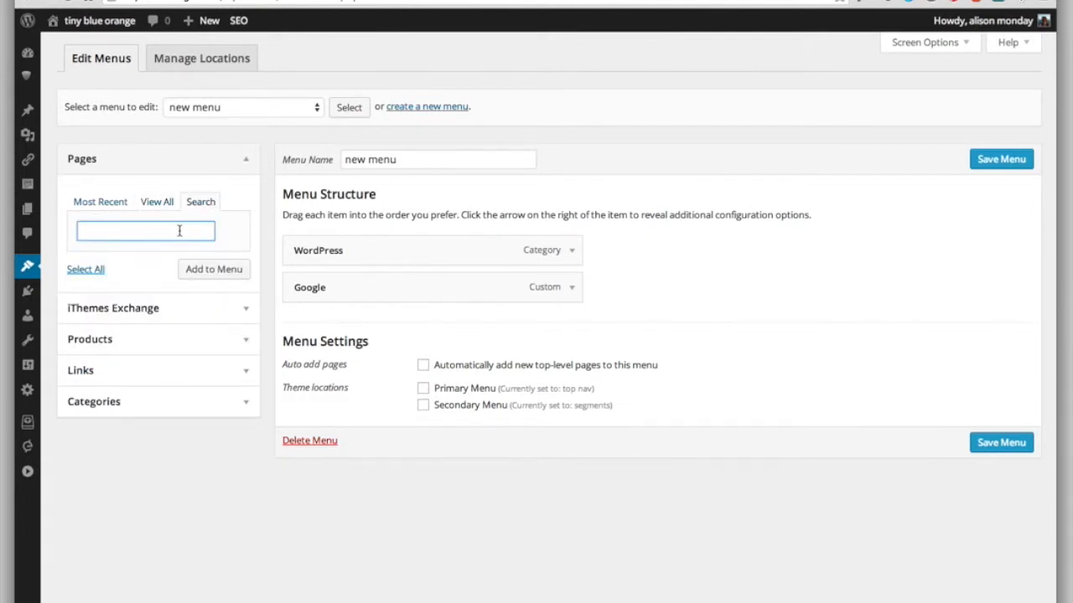
text(con)
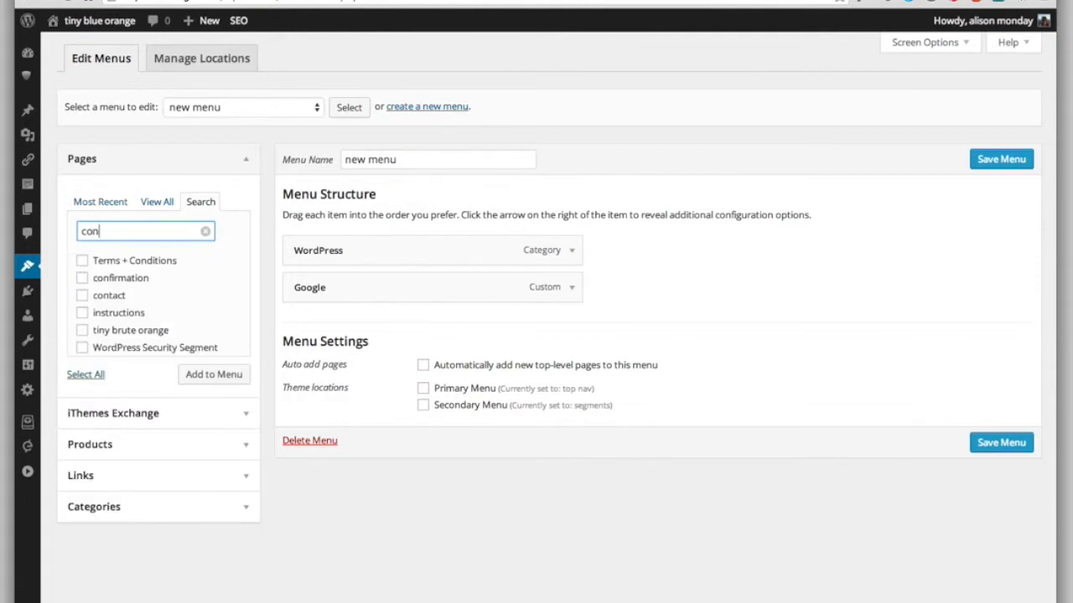
click(82, 296)
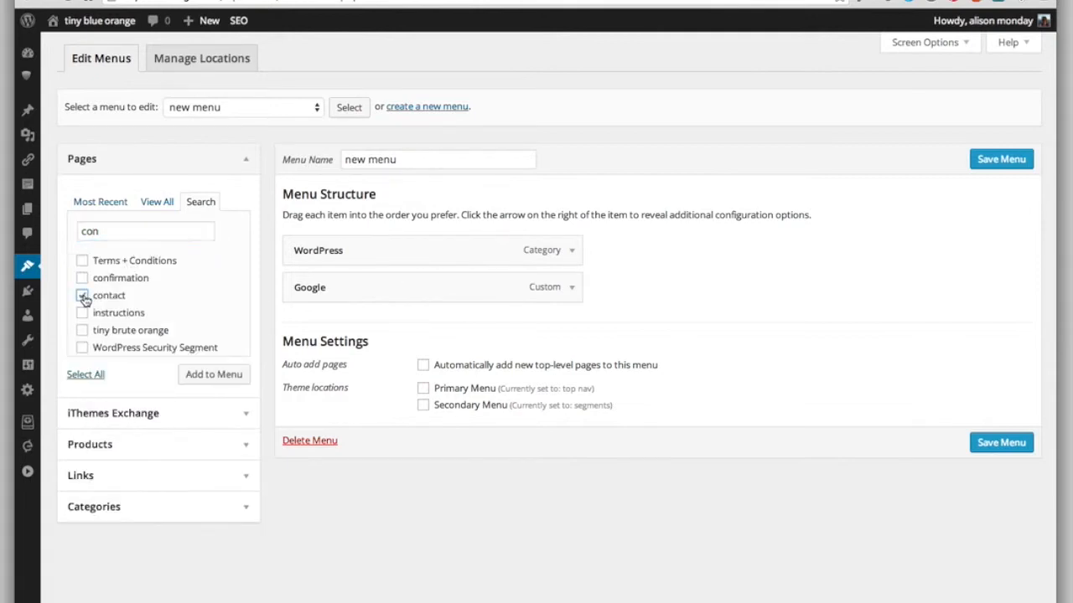
click(196, 376)
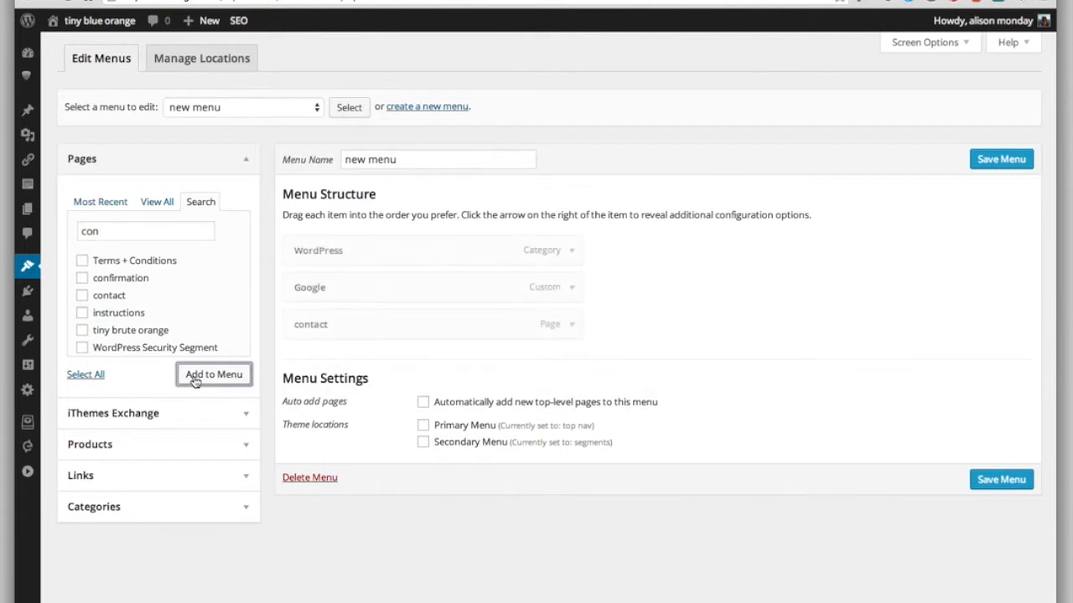
Step: Add the about page from the full page list to the menu
click(159, 205)
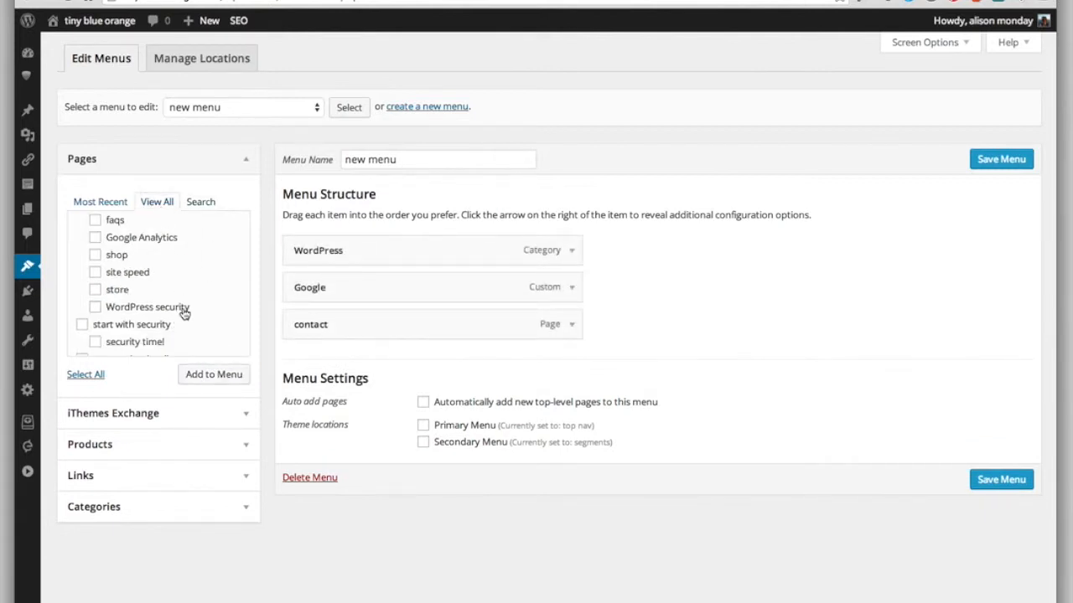
scroll(183, 312, up, 5)
scroll(184, 312, up, 2)
click(81, 248)
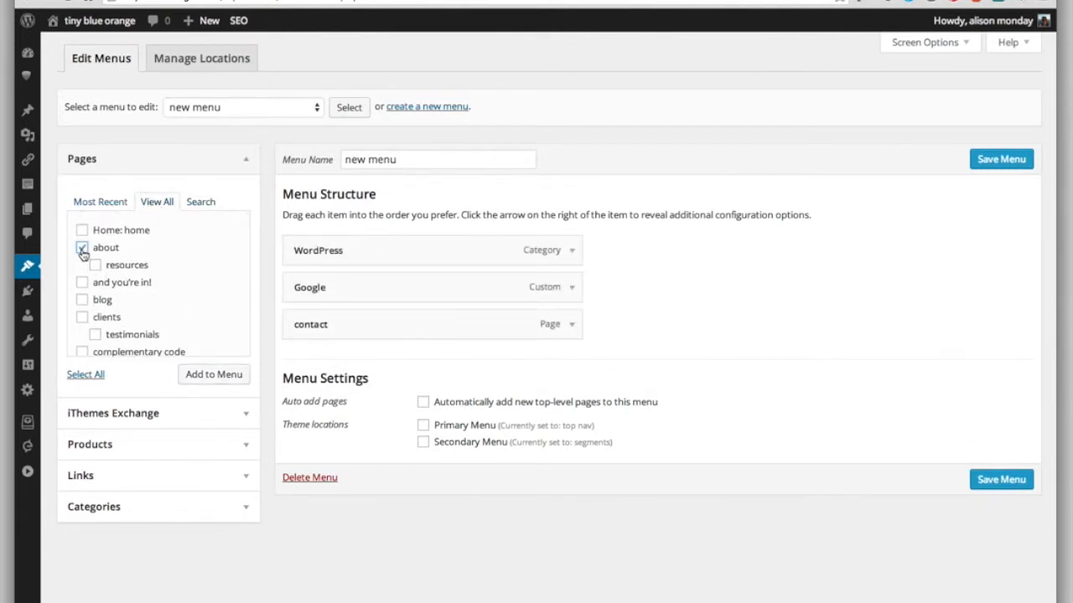
click(193, 376)
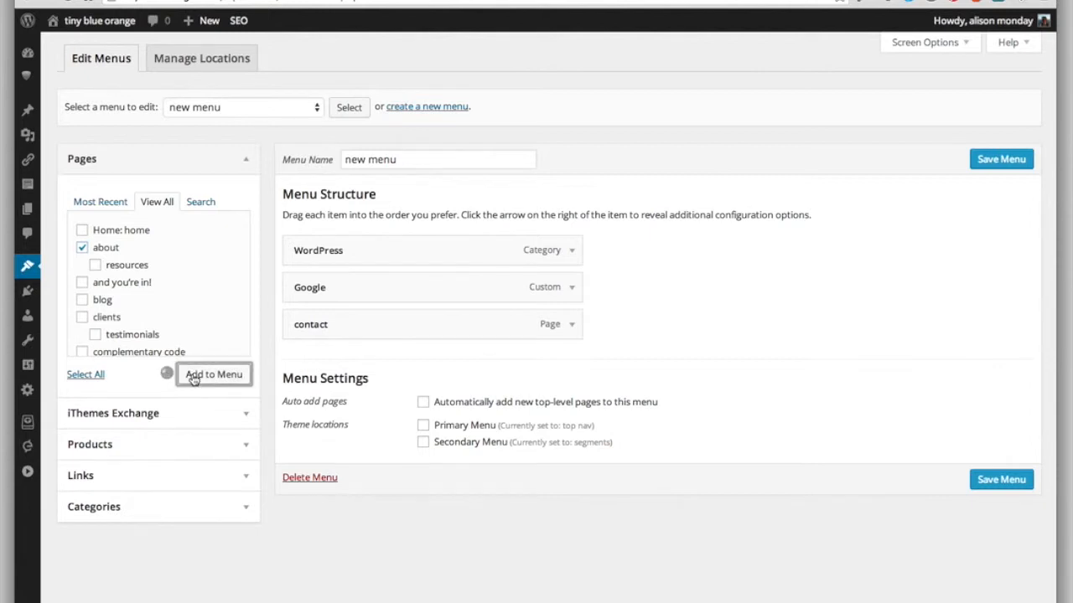
Step: Add the clients and testimonials pages together to the menu
scroll(134, 319, down, 1)
click(81, 289)
click(95, 306)
click(81, 323)
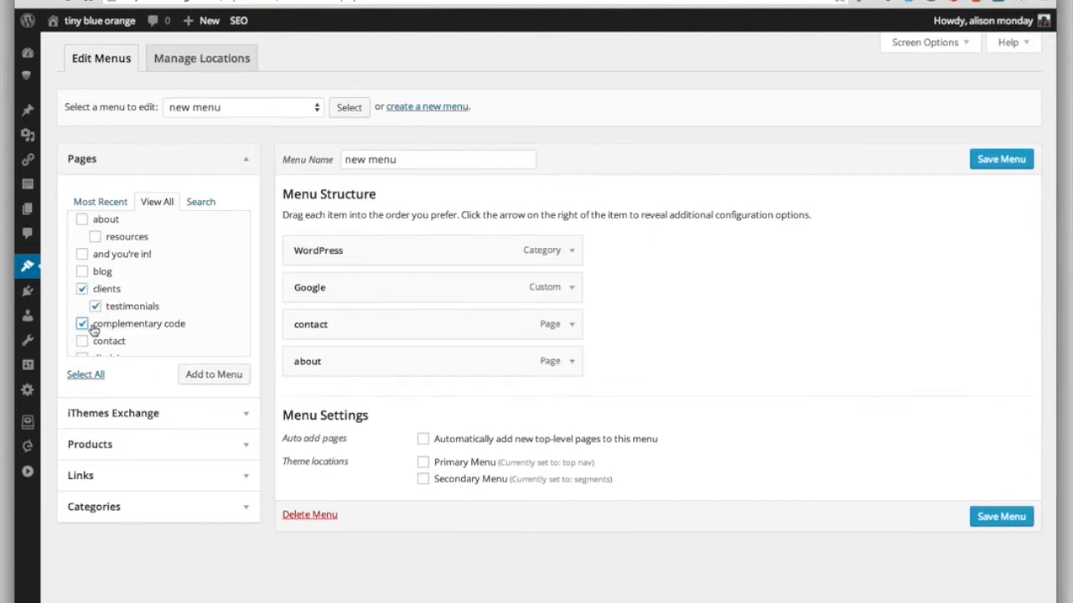
click(82, 324)
click(208, 375)
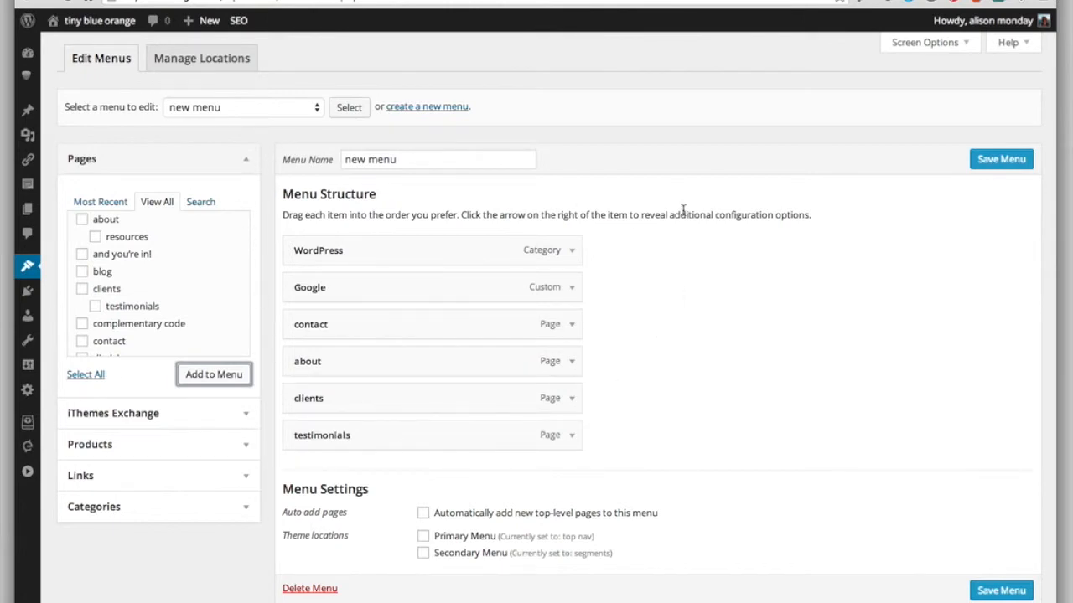
click(245, 160)
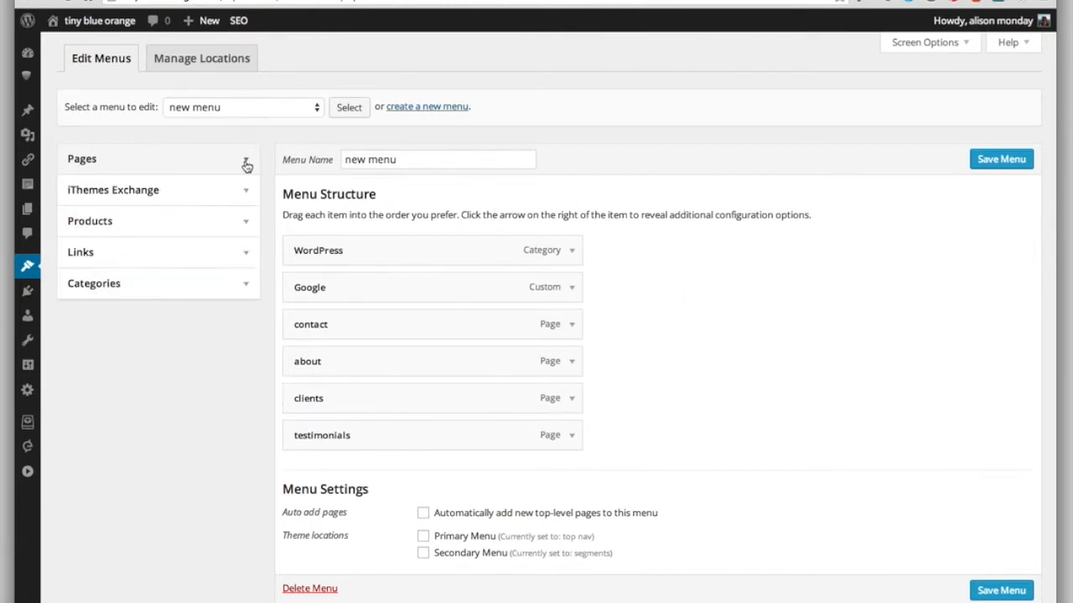
click(246, 162)
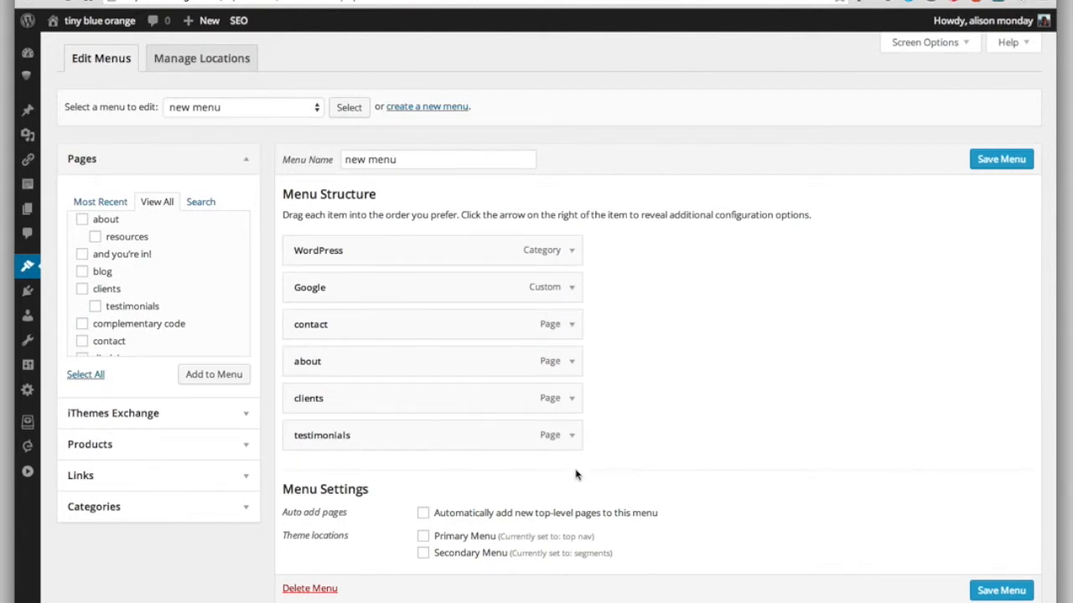
Step: Expand the WordPress menu item and examine its additional configuration options
click(573, 251)
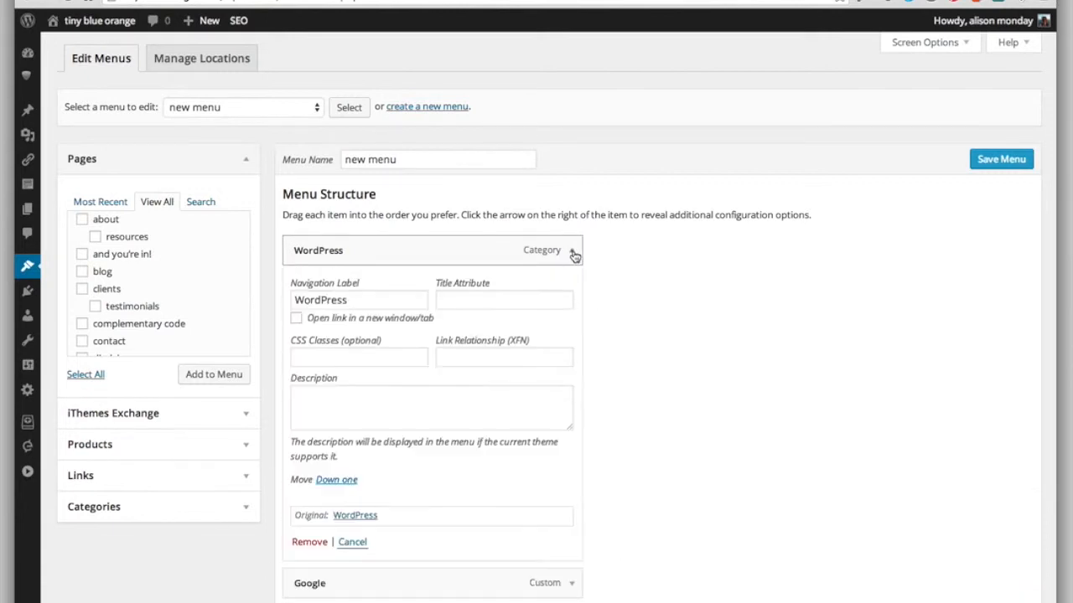
scroll(613, 290, down, 2)
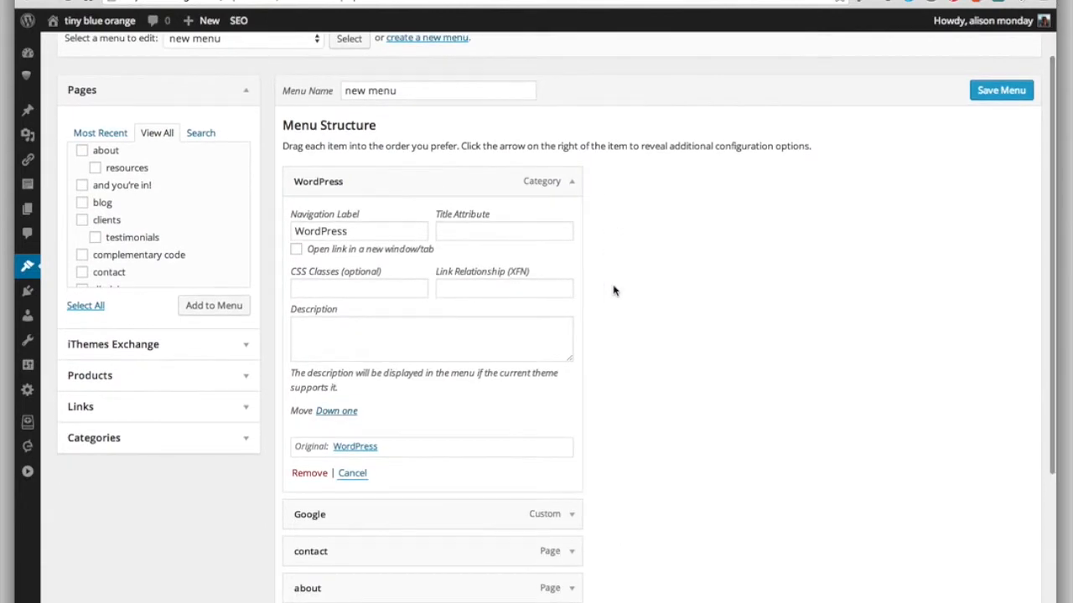
scroll(613, 290, up, 2)
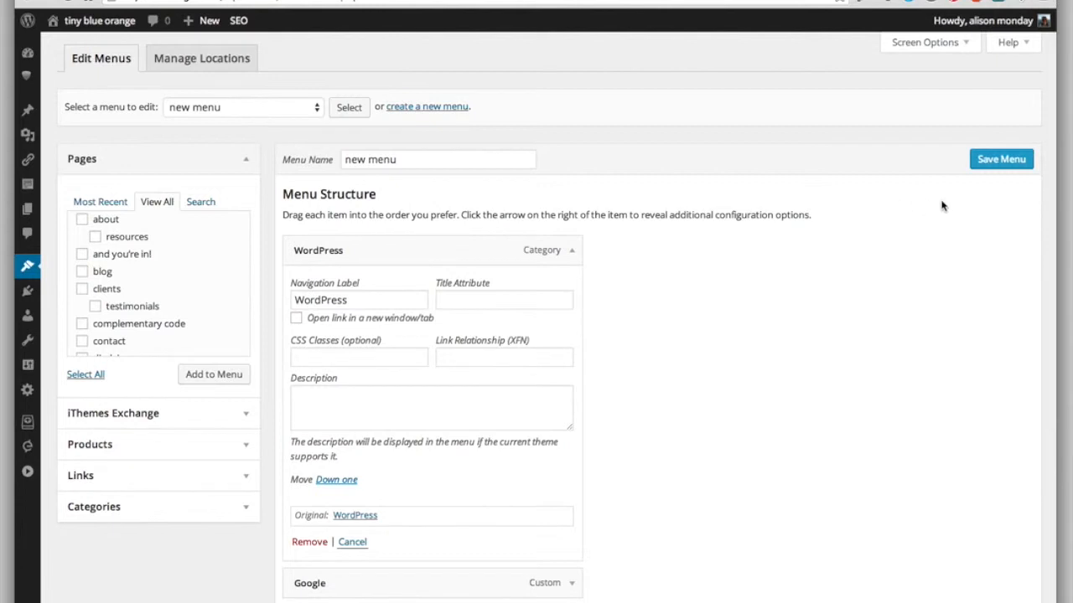
Step: Hide the Link Relationship (XFN) advanced menu property in the screen options and show it again
click(926, 43)
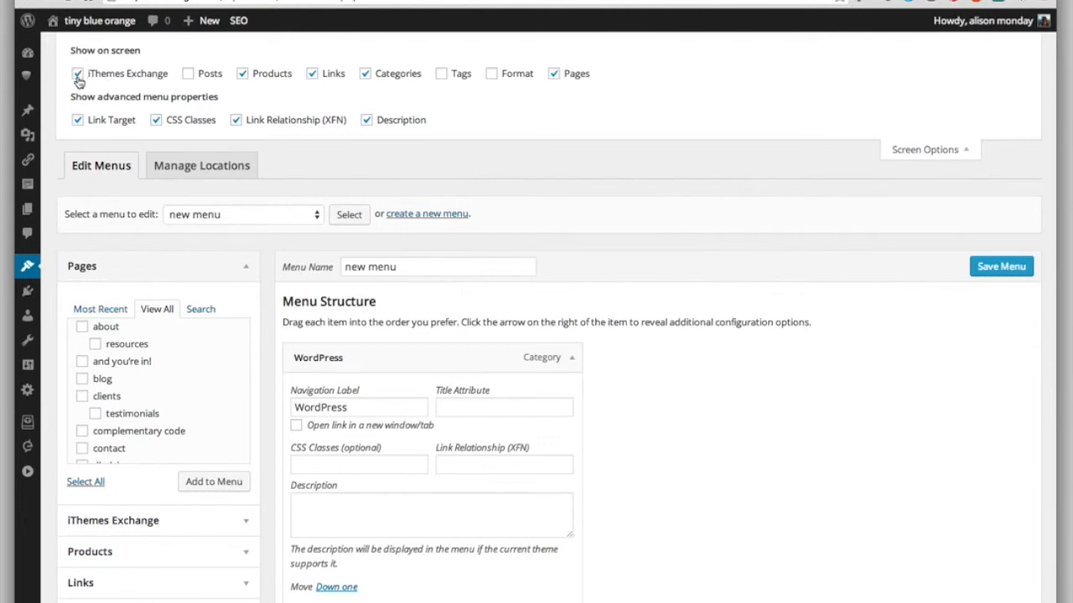
click(235, 120)
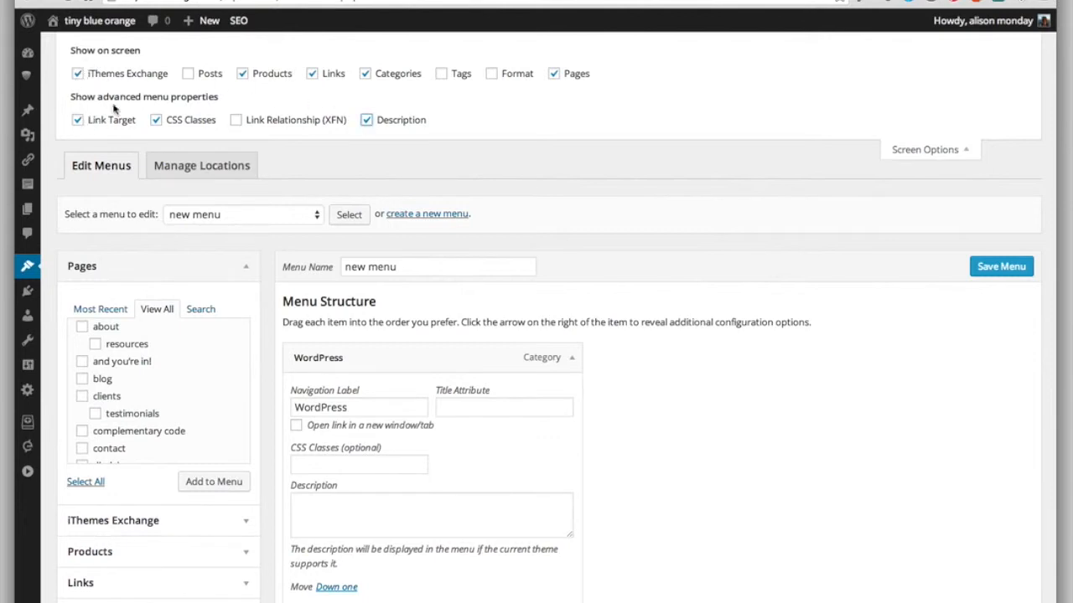
click(236, 123)
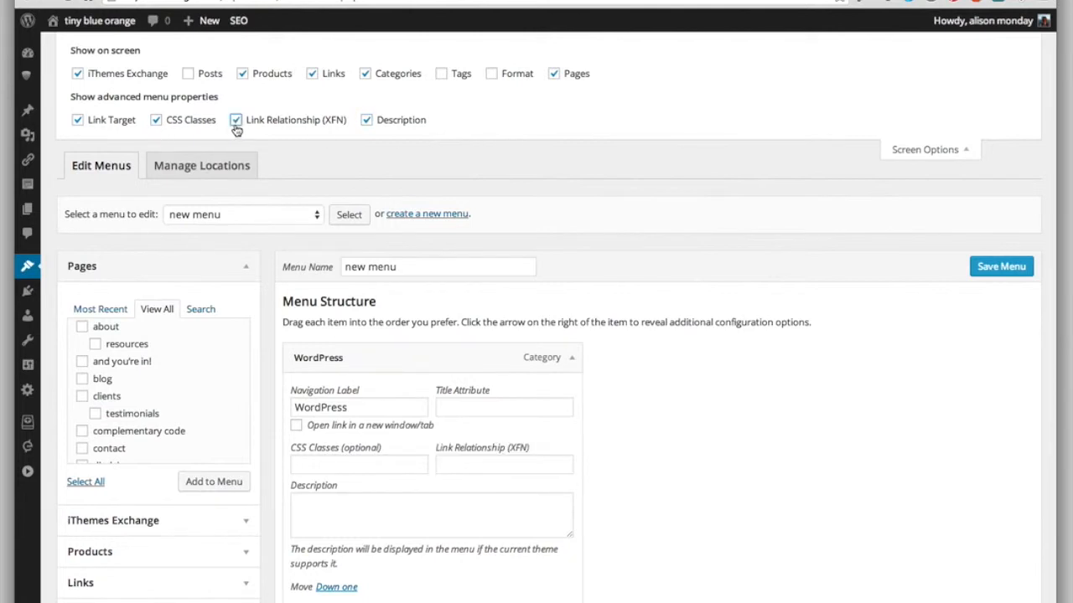
Step: Hide the Link Relationship (XFN) advanced menu property and toggle CSS Classes off and back on in the screen options
click(236, 121)
click(156, 121)
click(157, 121)
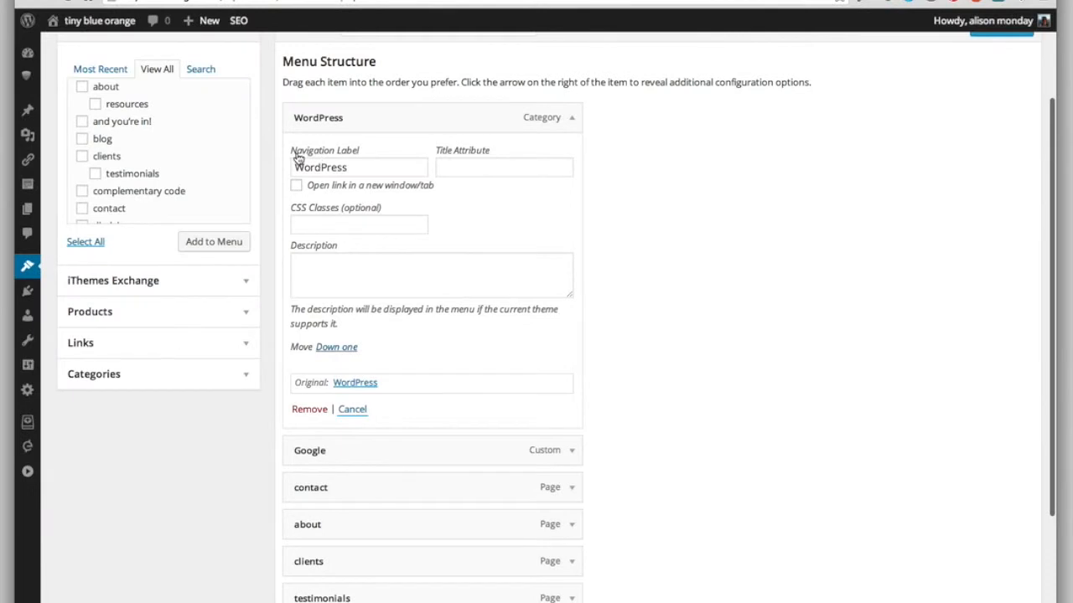
Step: Change the navigation label of the WordPress category item to "WordPress Posts"
click(364, 171)
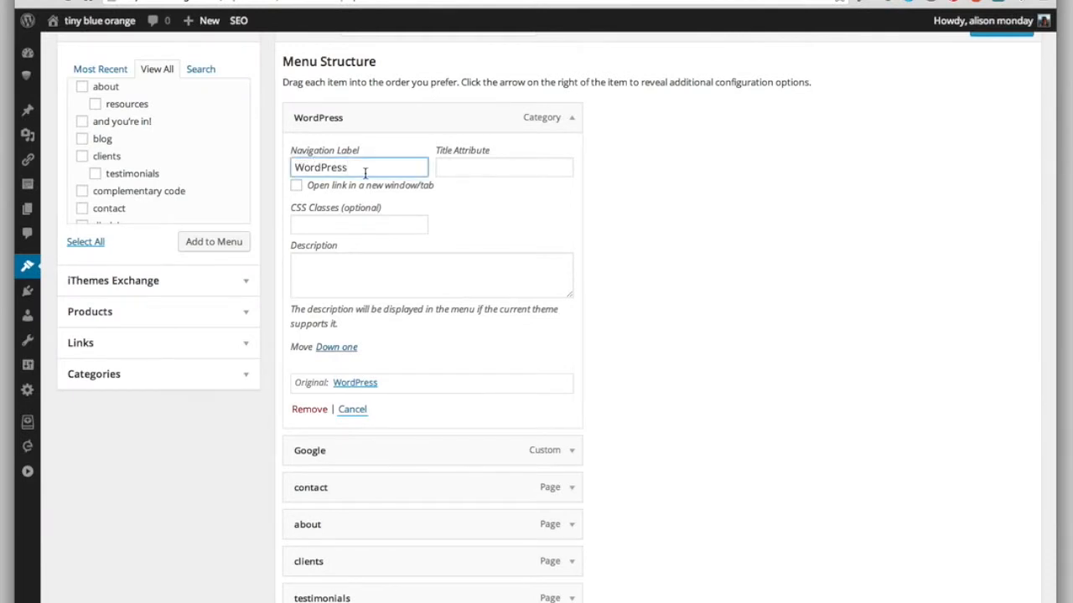
click(127, 26)
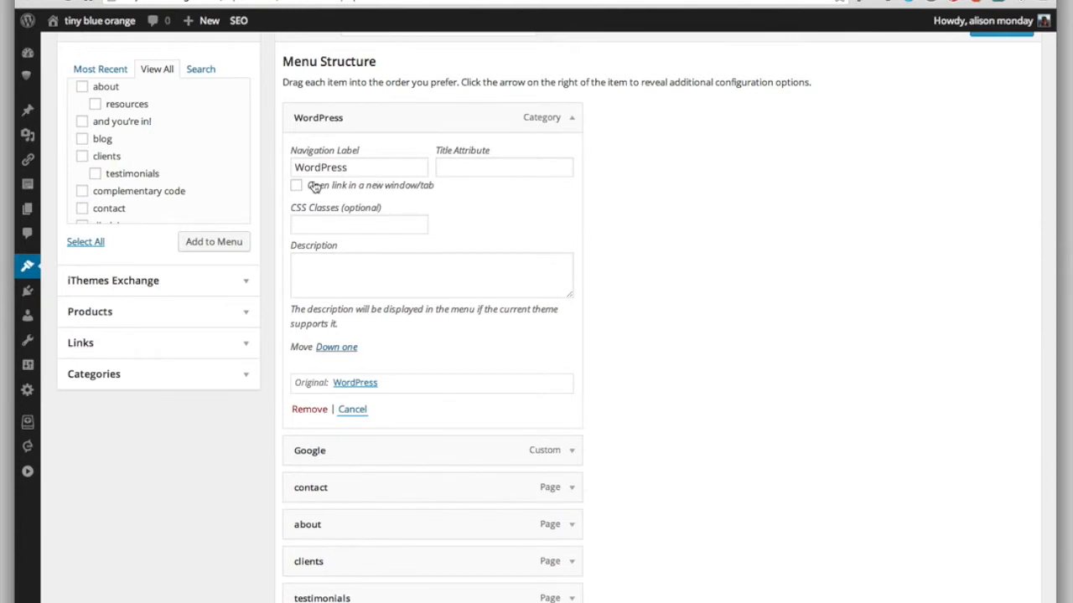
click(352, 167)
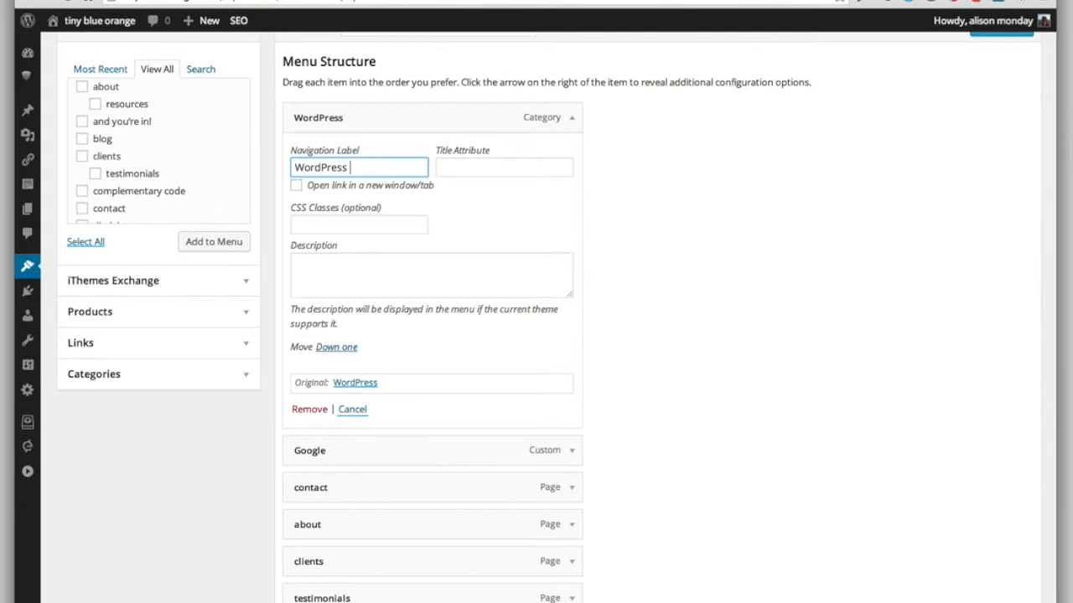
click(516, 202)
drag(450, 187, 285, 180)
click(326, 192)
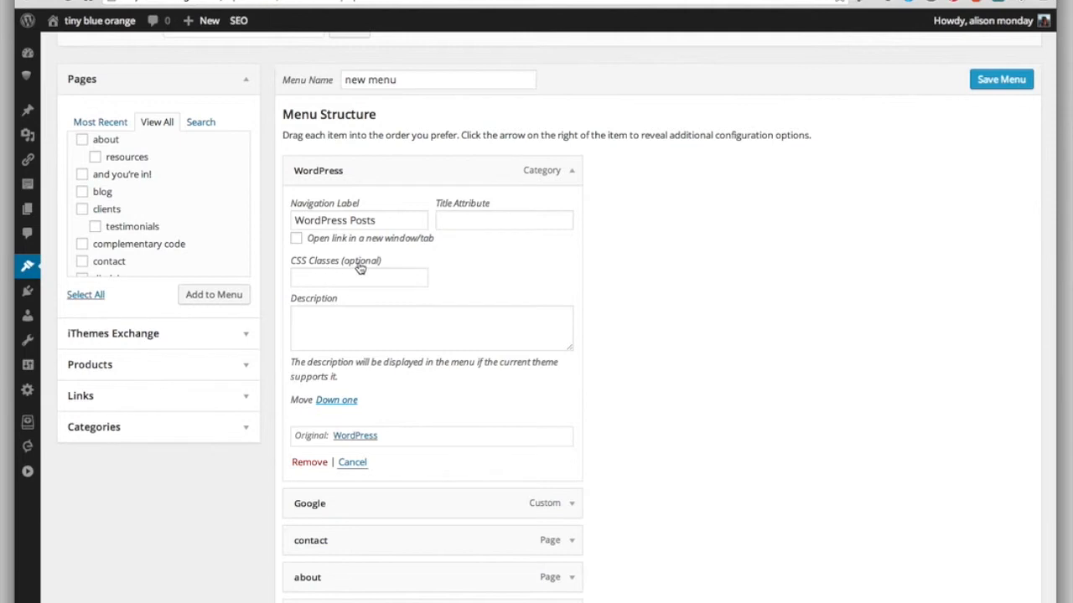
Step: Examine the WordPress item's CSS Classes and Description fields and its link to the original category
click(369, 273)
scroll(402, 352, up, 1)
click(305, 386)
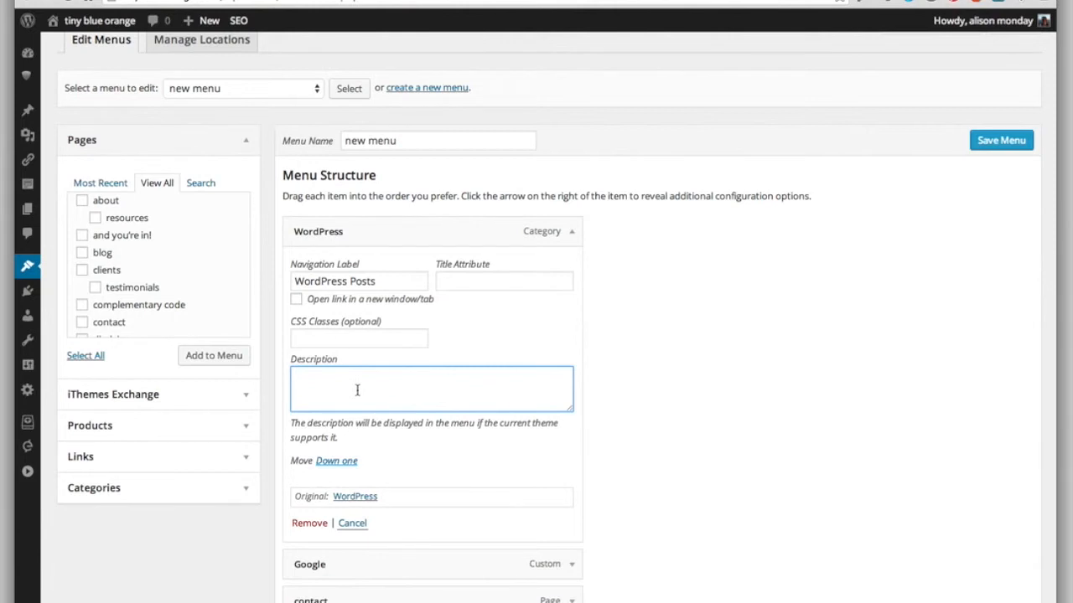
scroll(357, 390, down, 1)
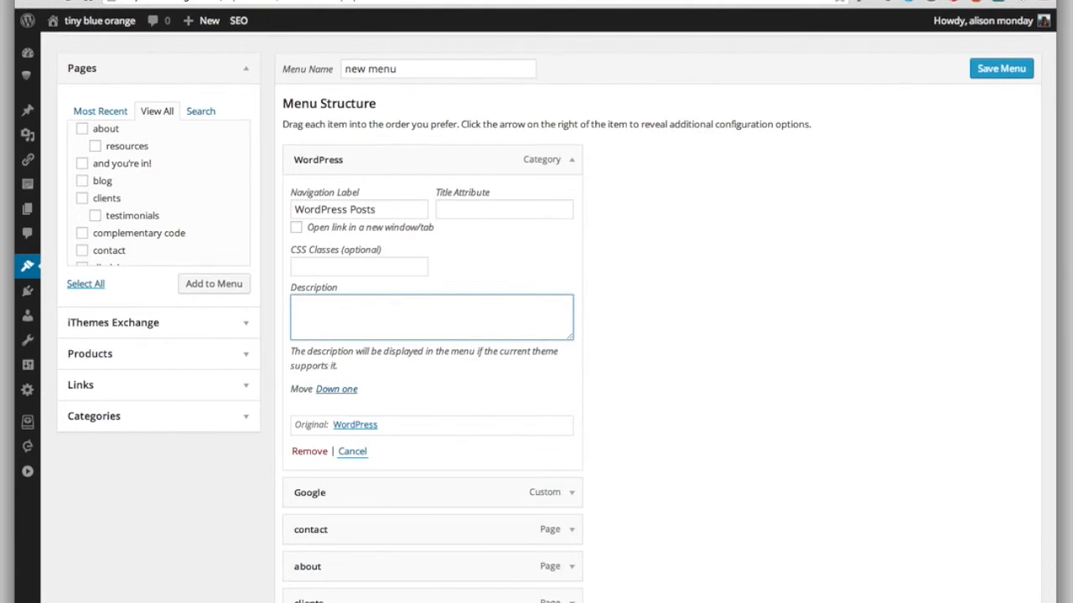
click(361, 0)
drag(295, 425, 388, 426)
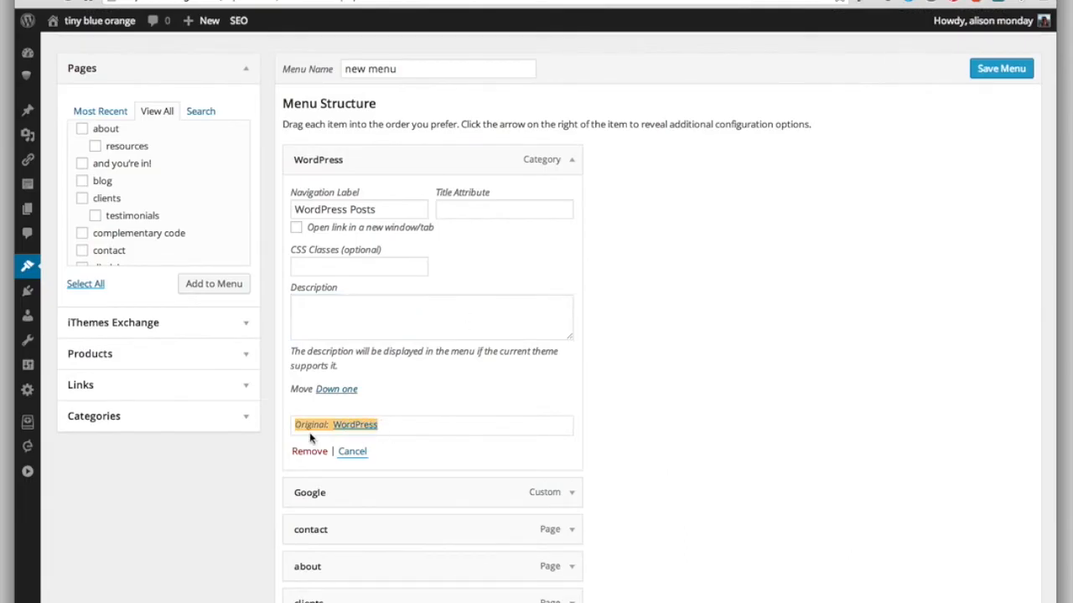
click(392, 426)
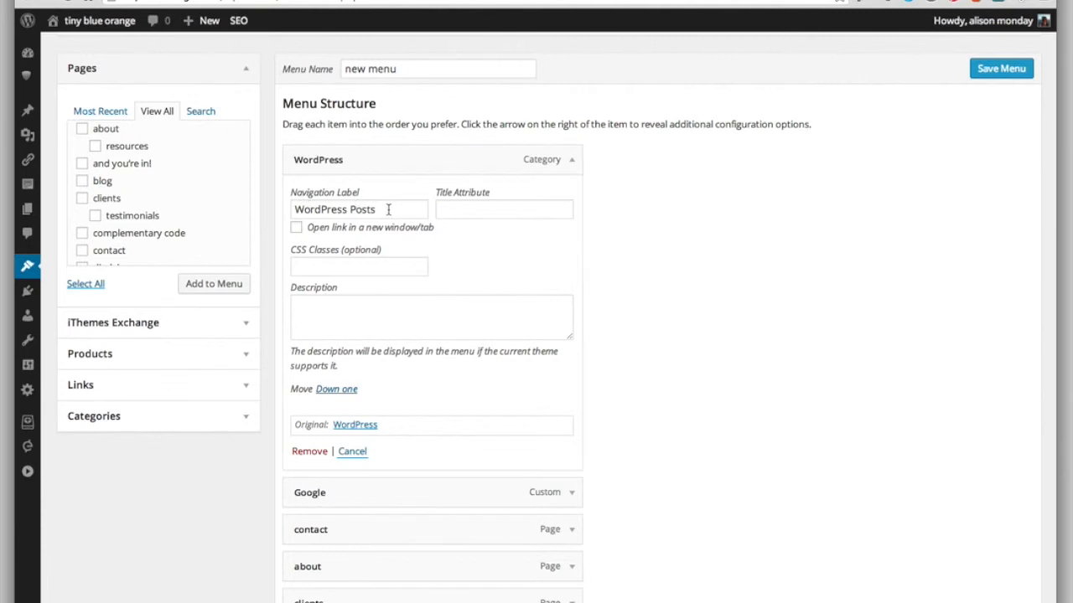
Step: Collapse the WordPress category item and save the menu
click(570, 161)
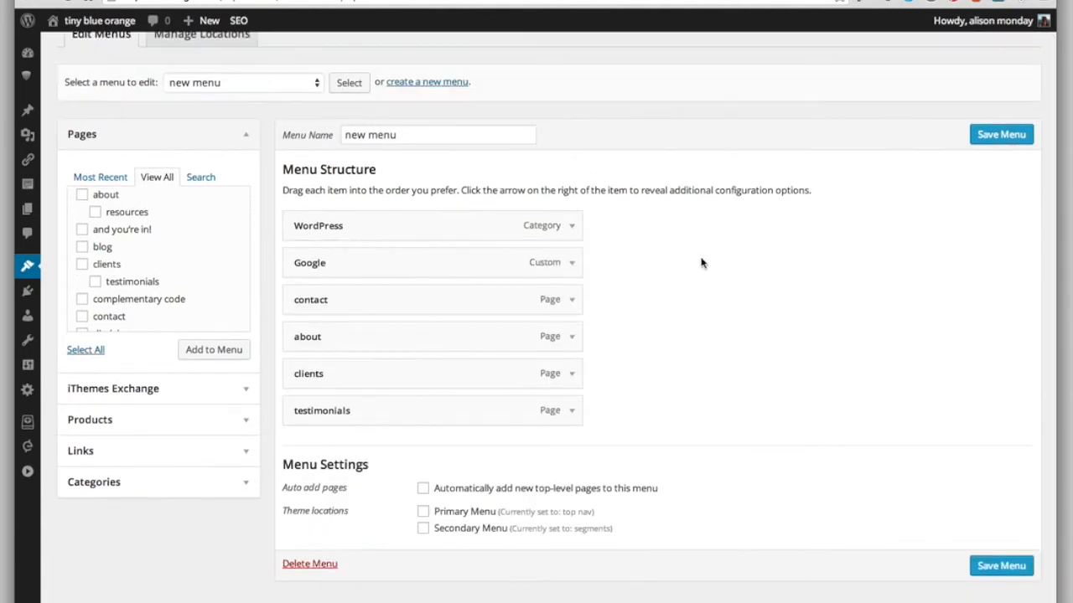
click(1000, 135)
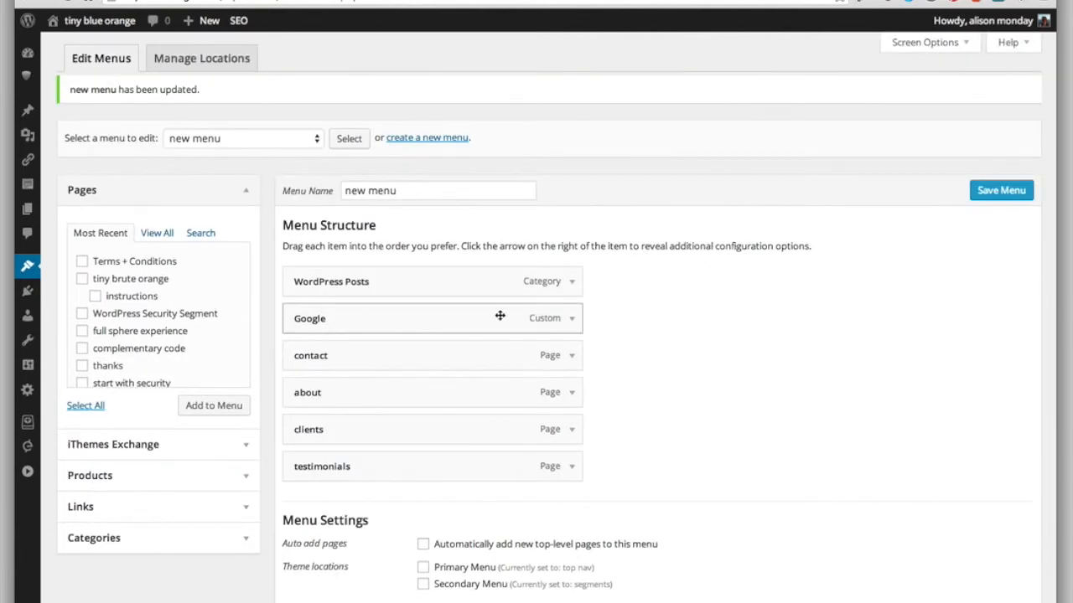
Step: Expand the WordPress Posts item to check its saved label and removal option, and collapse it again
click(570, 283)
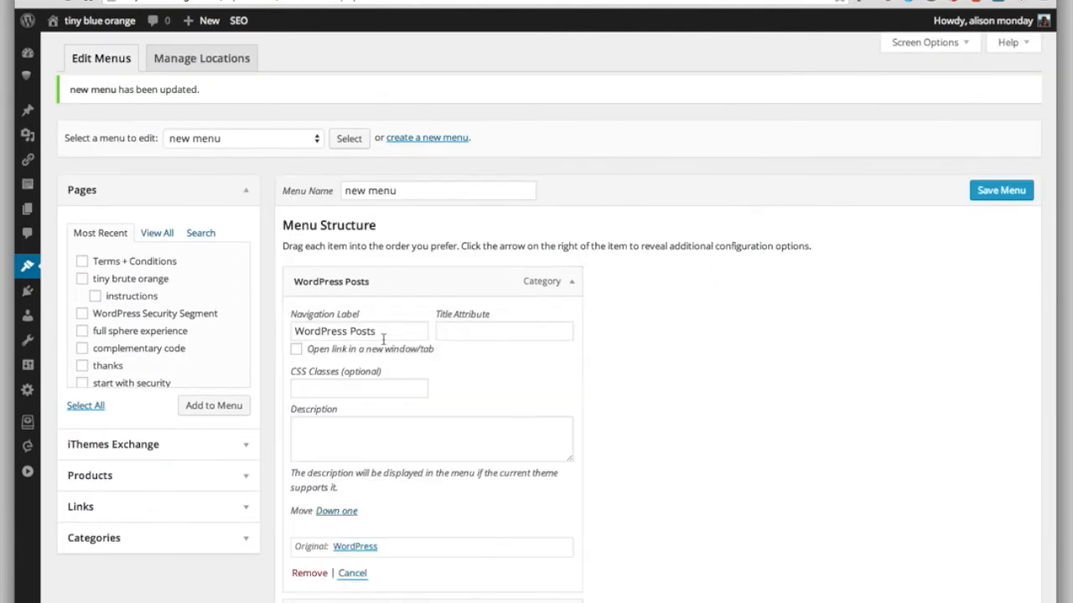
scroll(359, 321, down, 2)
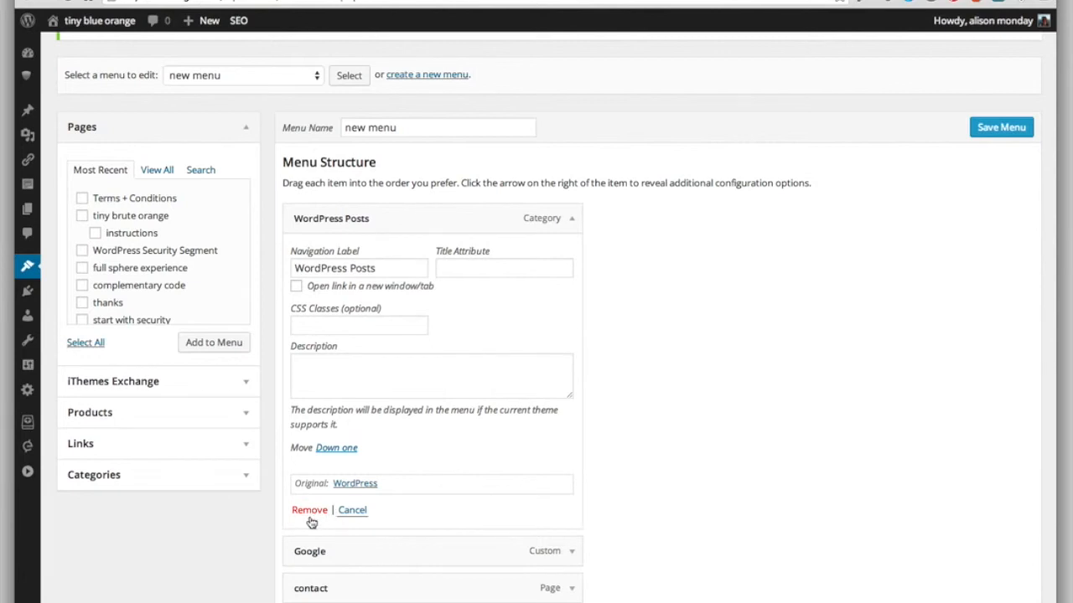
click(576, 219)
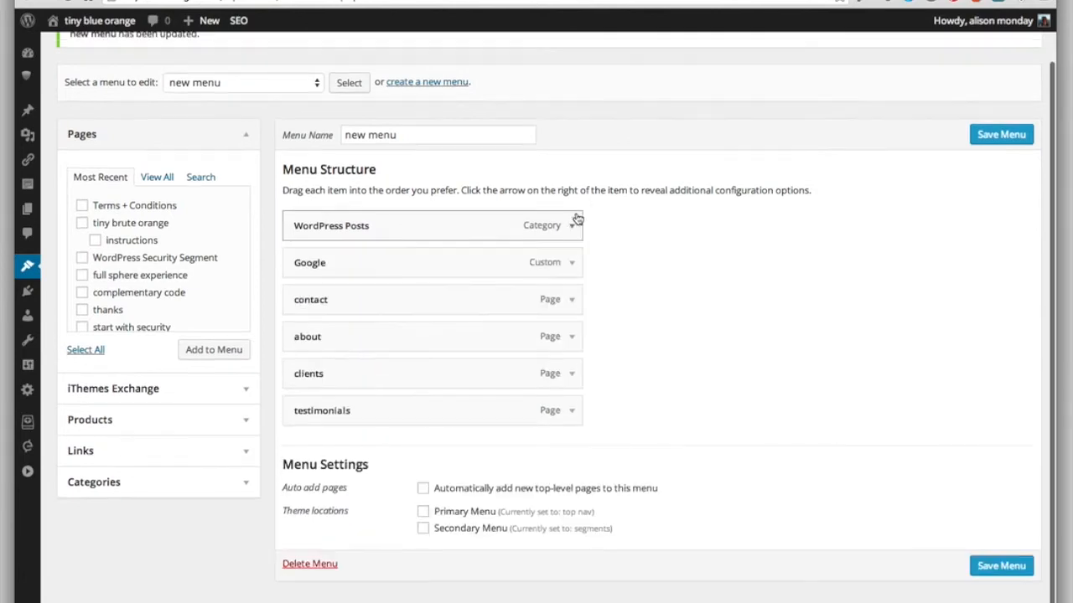
Step: Remove the Google custom link item from the menu
click(574, 260)
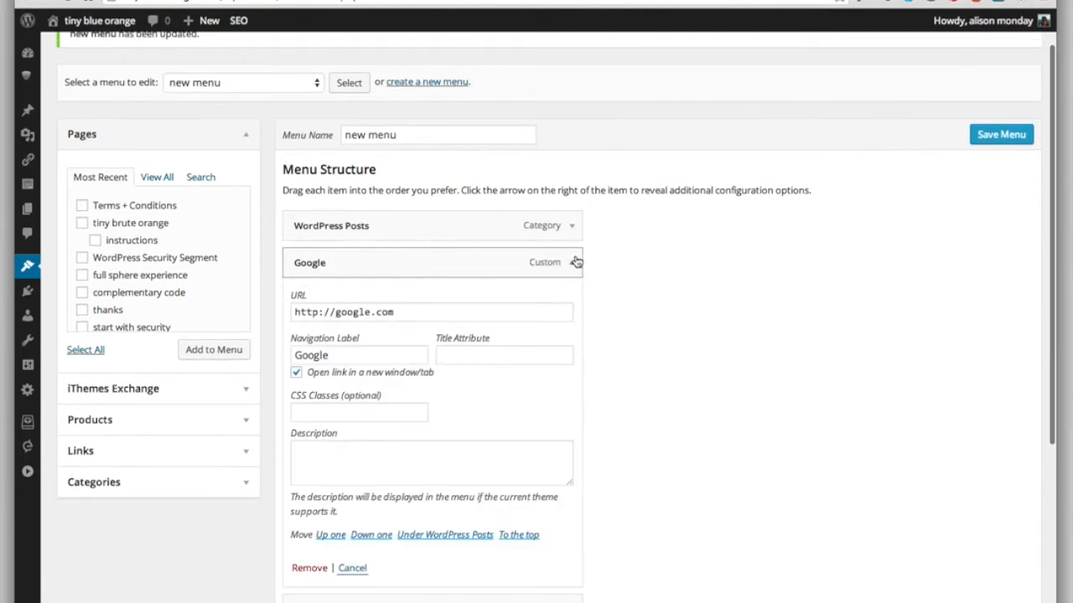
click(309, 568)
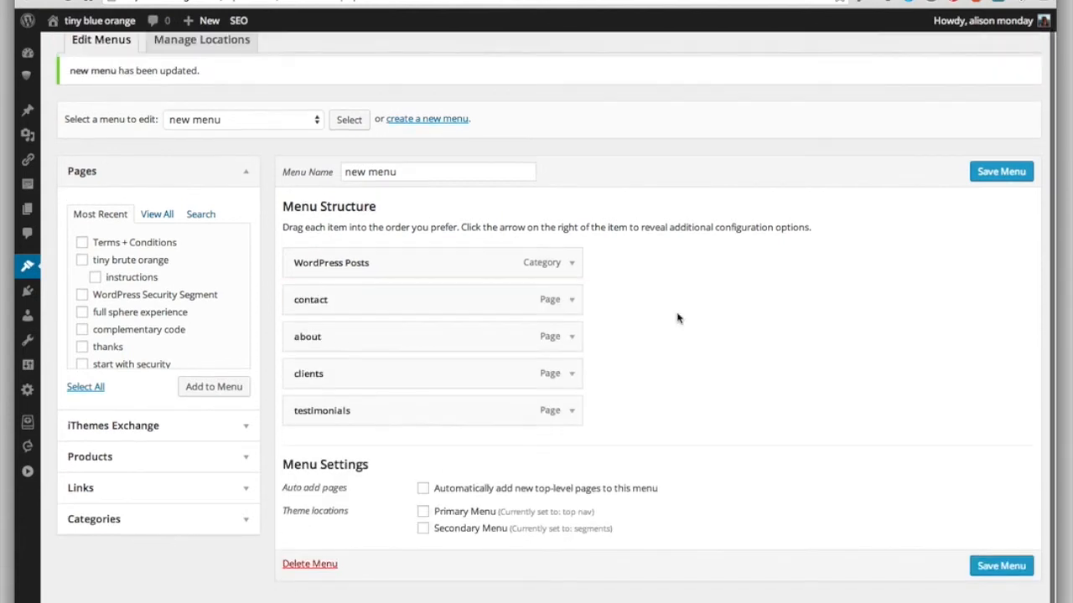
scroll(545, 294, up, 1)
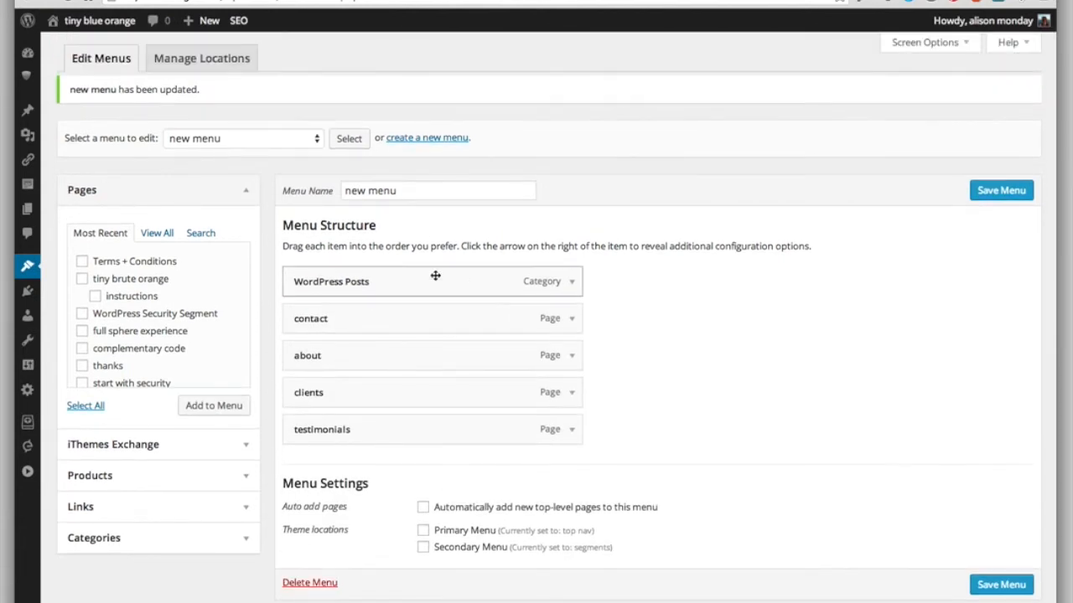
Step: Expand the contact page item, review its configuration options and collapse it again
click(571, 326)
scroll(645, 380, down, 2)
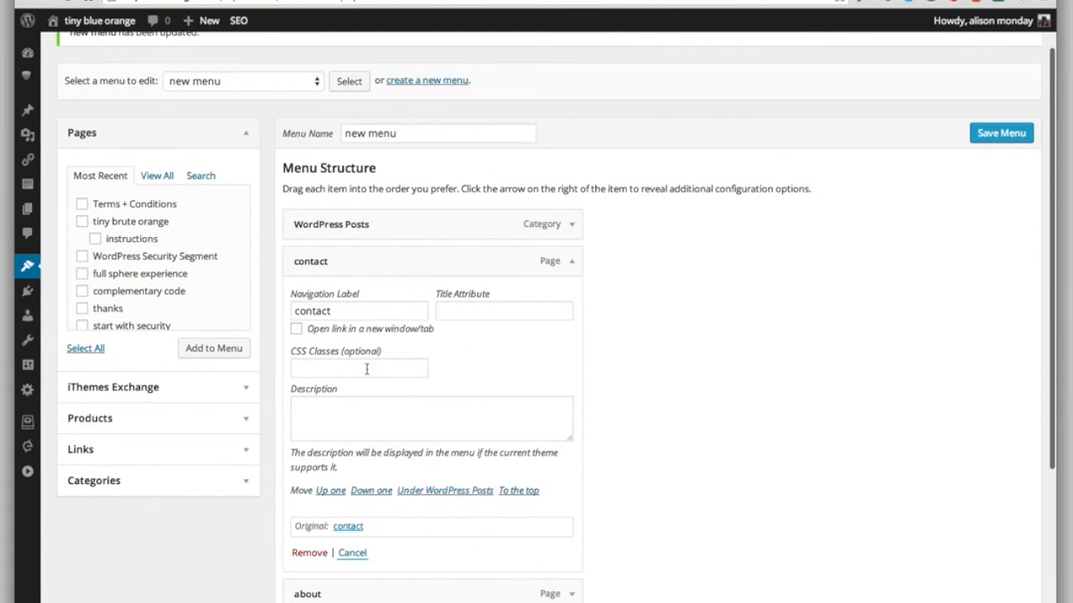
click(572, 266)
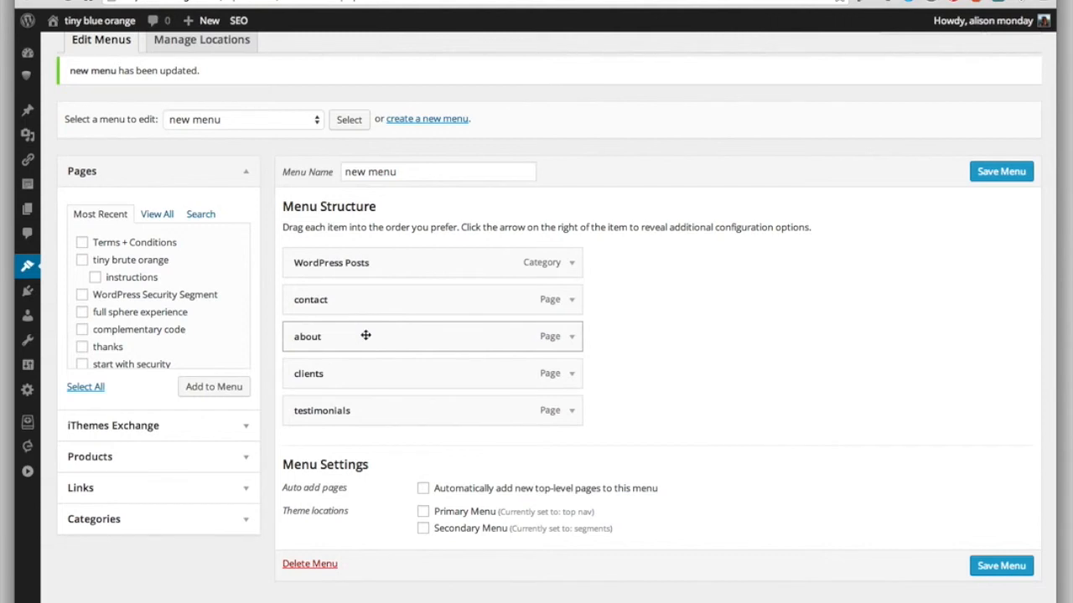
Step: Reorder the menu with about first and contact second, and nest testimonials as a sub item under clients
drag(365, 335, 378, 279)
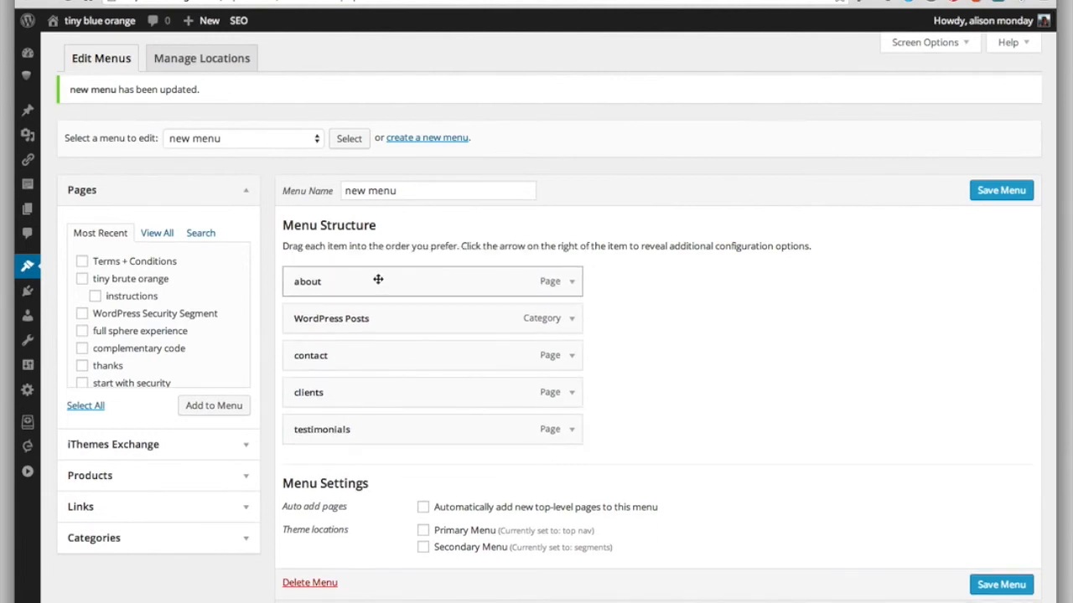
drag(376, 356, 378, 317)
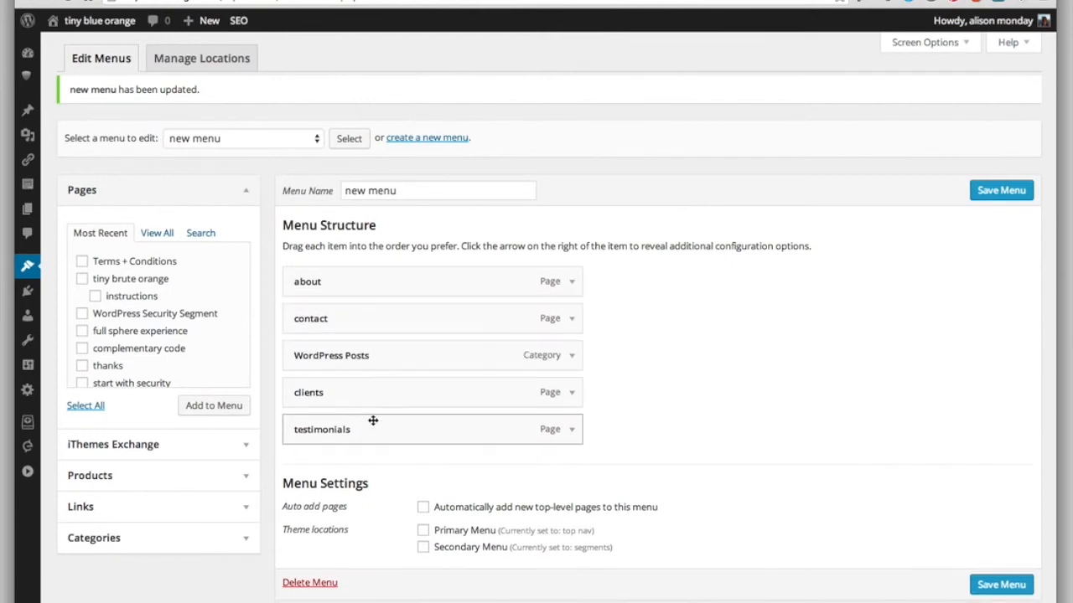
drag(373, 421, 416, 423)
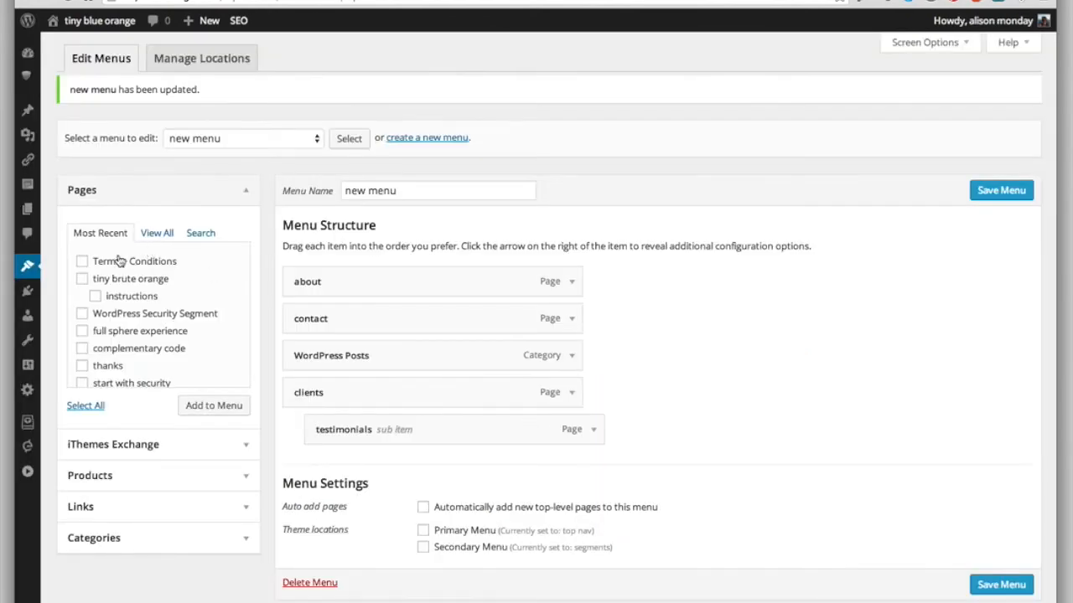
Step: Add the Terms + Conditions and tiny brute orange pages together to the menu
click(83, 263)
click(83, 280)
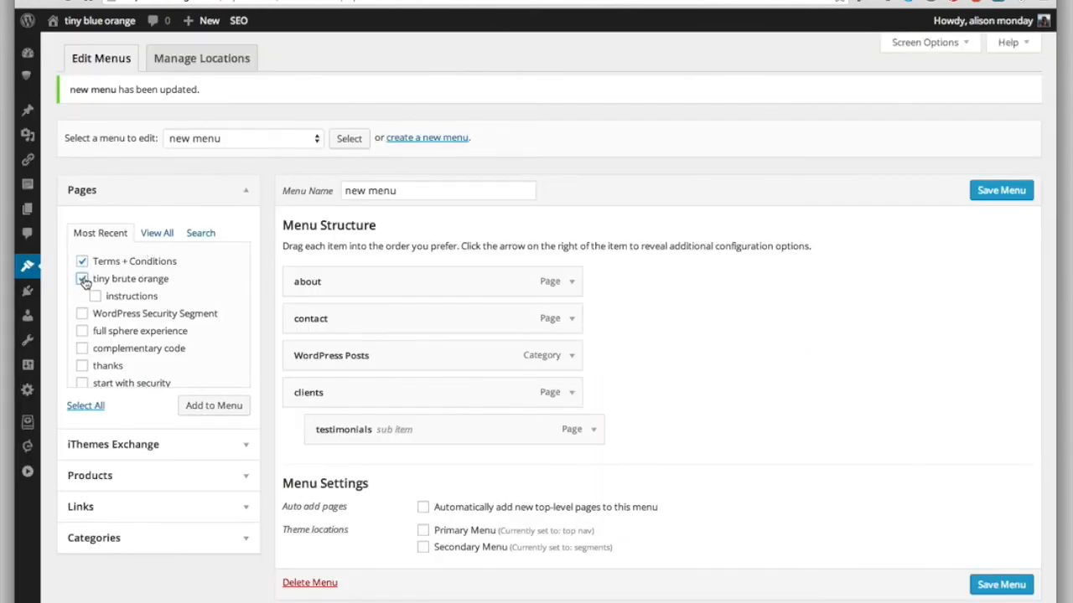
click(201, 407)
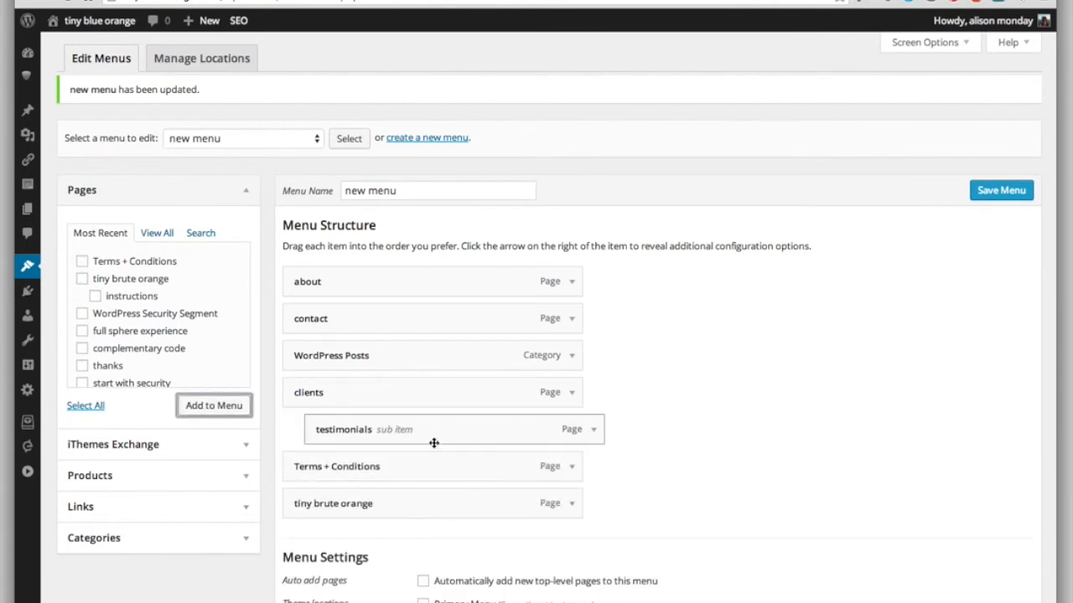
Step: Nest Terms + Conditions as a sub item under testimonials and tiny brute orange under Terms + Conditions
scroll(737, 455, down, 2)
scroll(738, 455, down, 1)
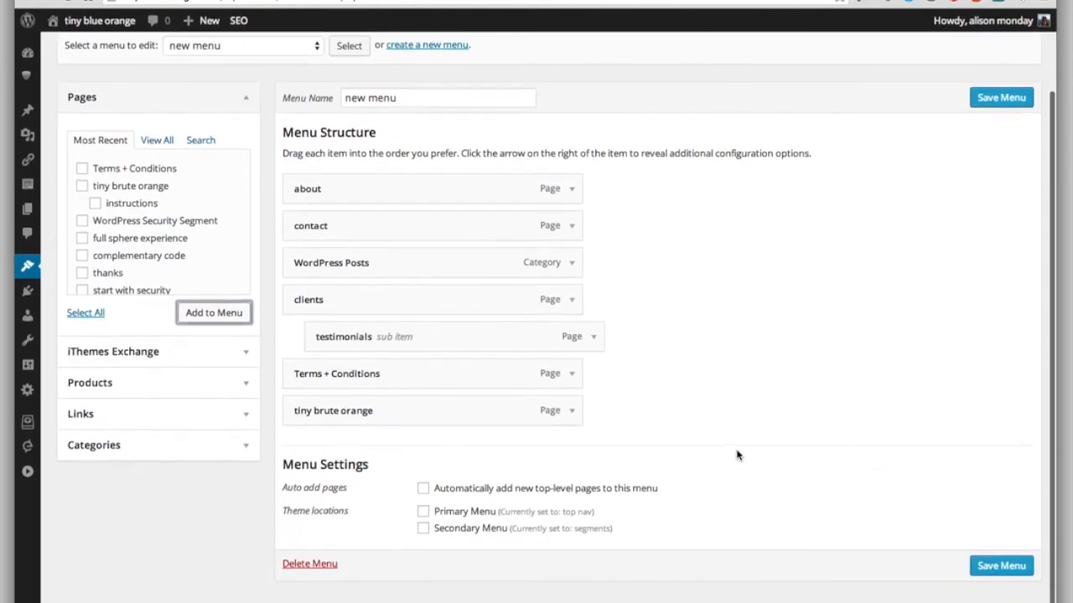
drag(455, 374, 488, 414)
drag(497, 413, 498, 412)
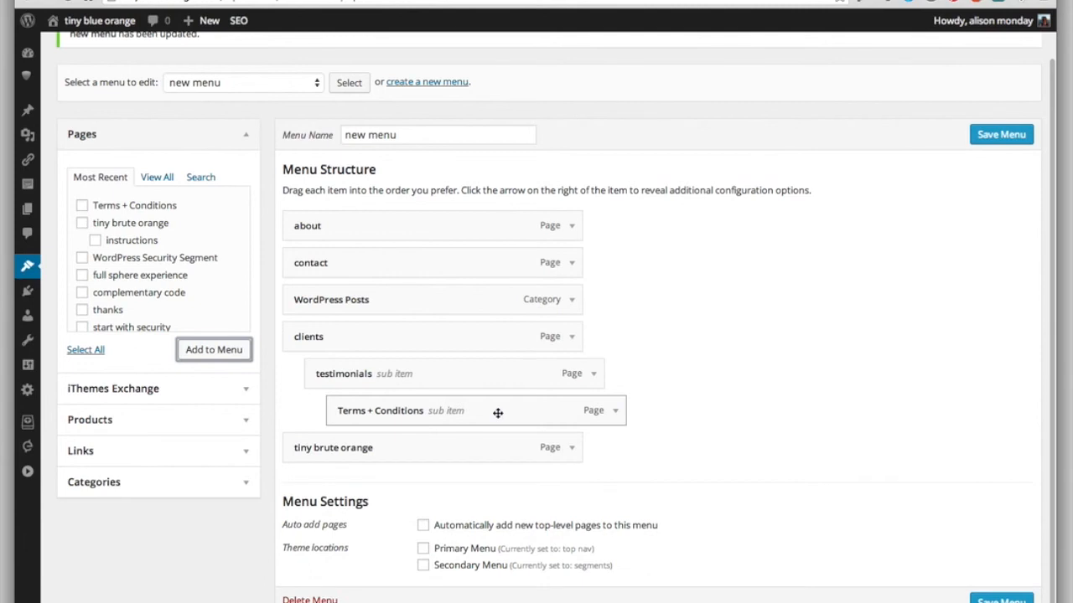
drag(354, 445, 474, 445)
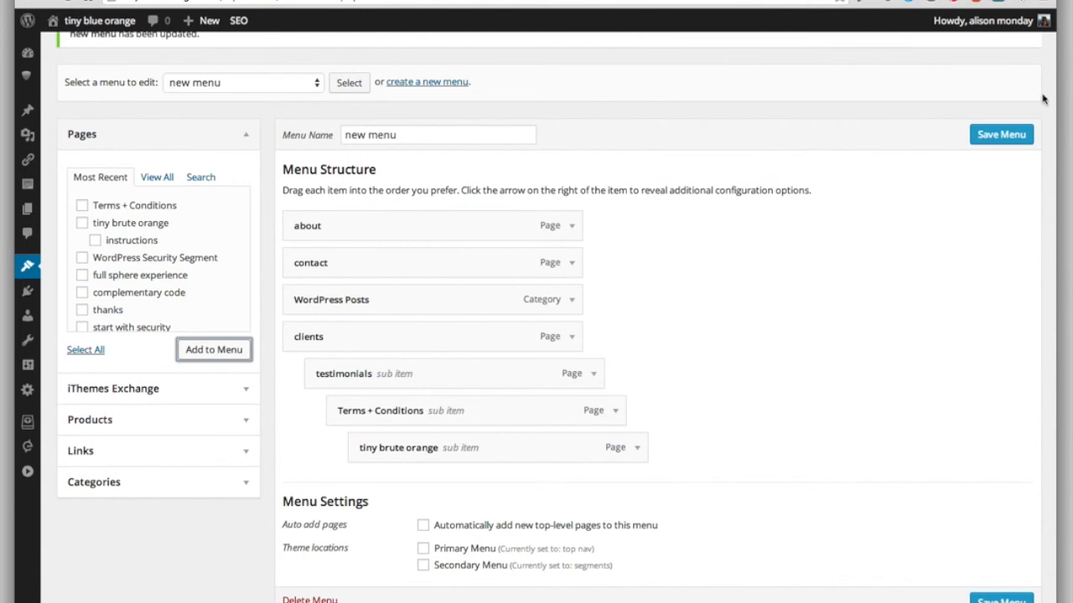
Step: Assign the menu to the Primary Menu theme location and save it
scroll(874, 383, down, 1)
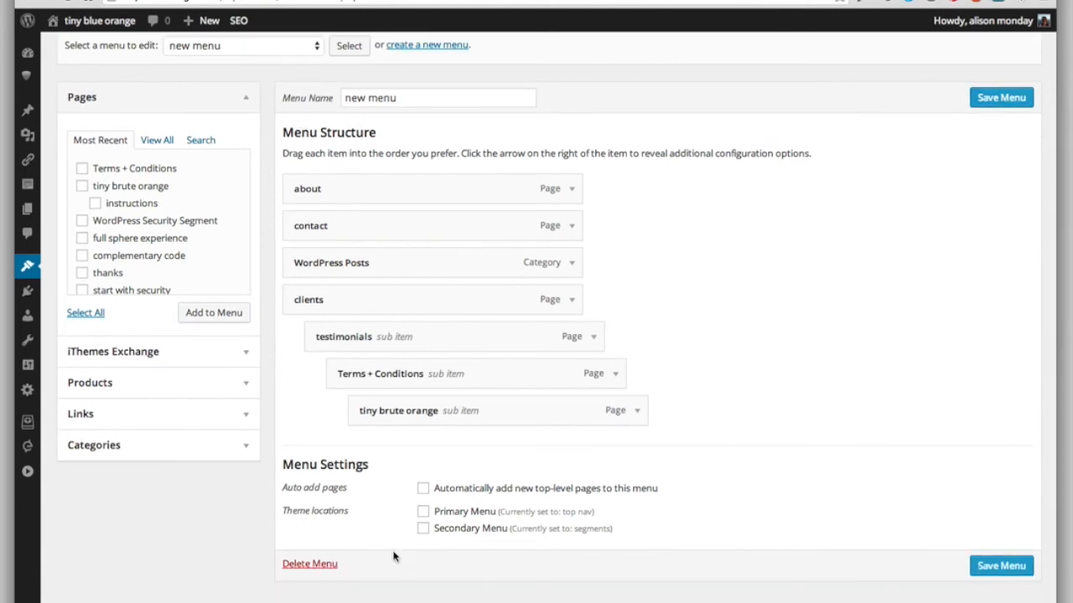
click(424, 511)
click(998, 566)
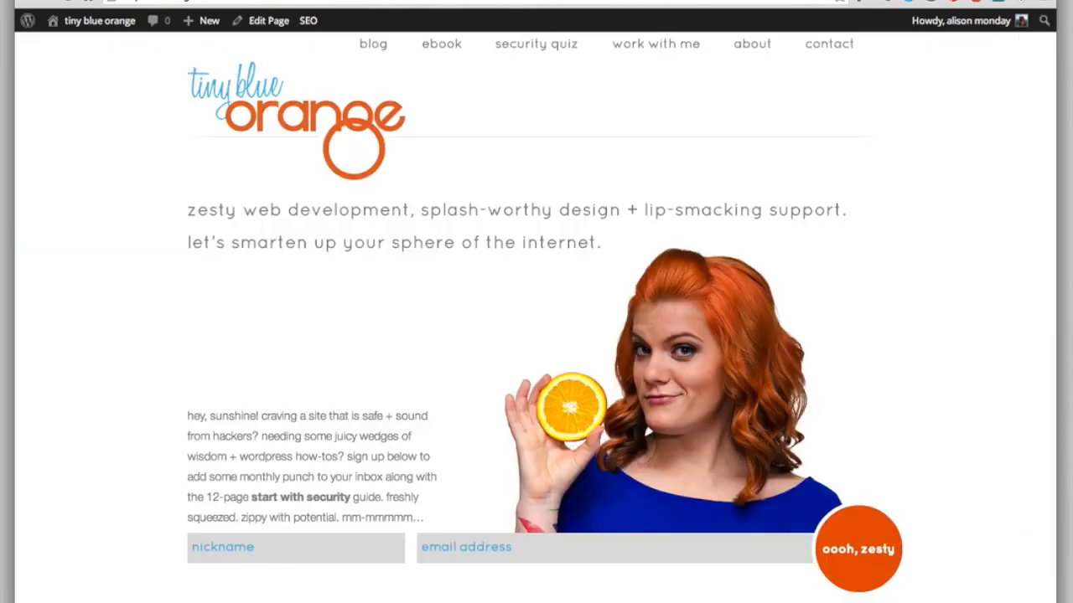
Step: Reload the site's home page and inspect the new navigation menu in the header
click(69, 2)
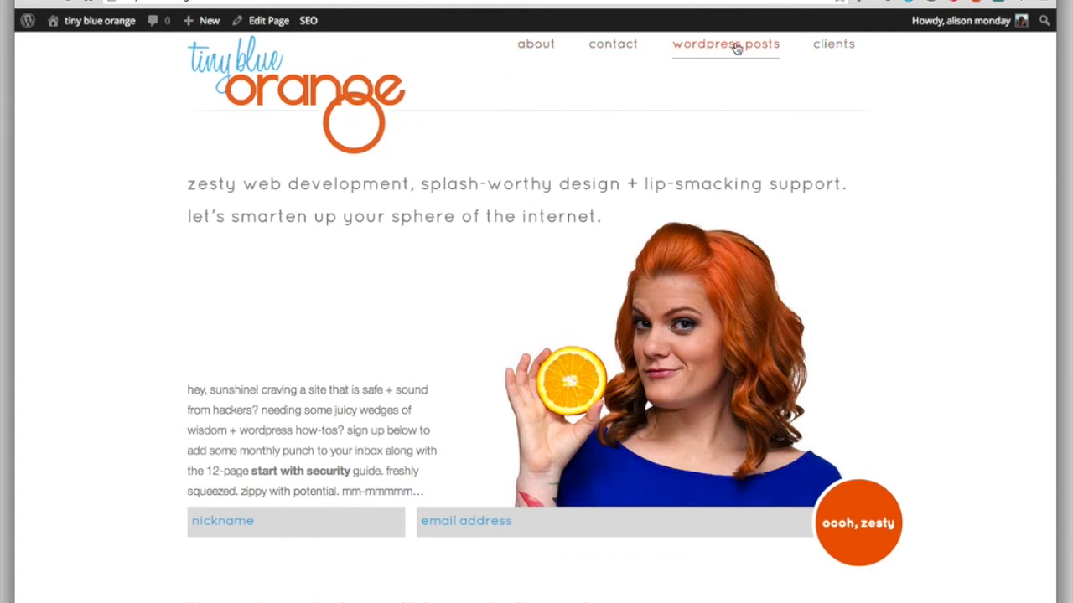
mouse_move(834, 53)
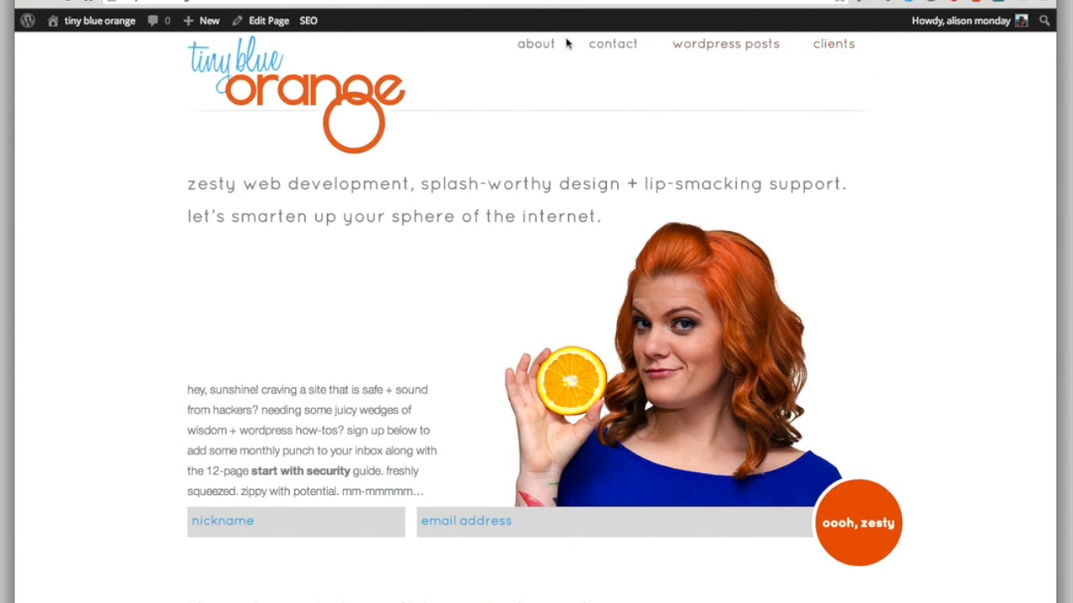